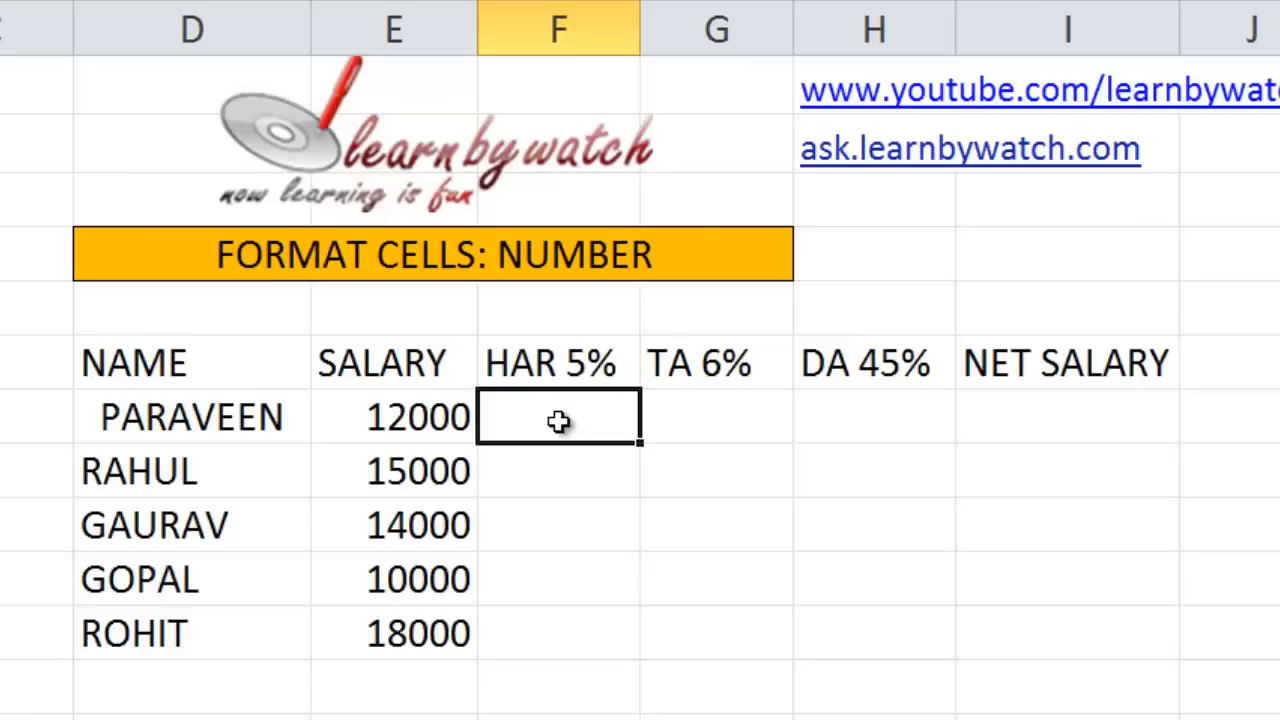
Enter =E7*5/100 in F7 to get the first employee's HAR 5% of 600.
type("=")
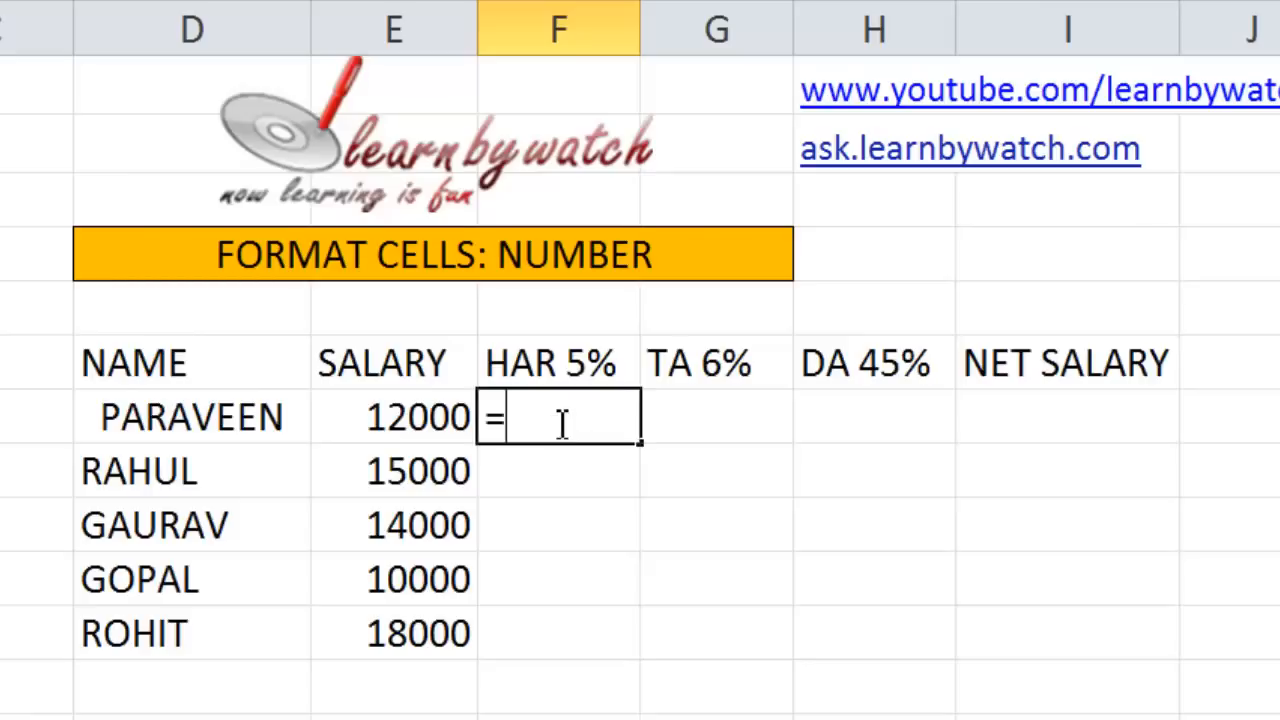
left_click(420, 418)
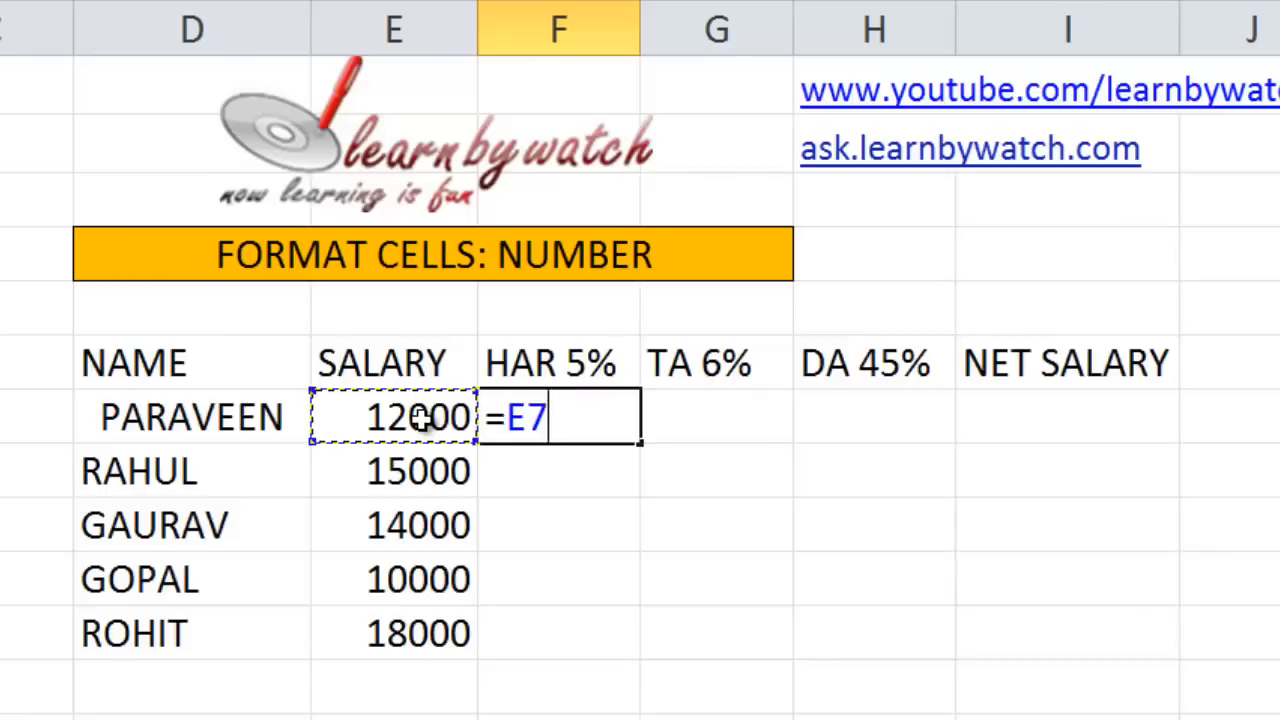
type("*")
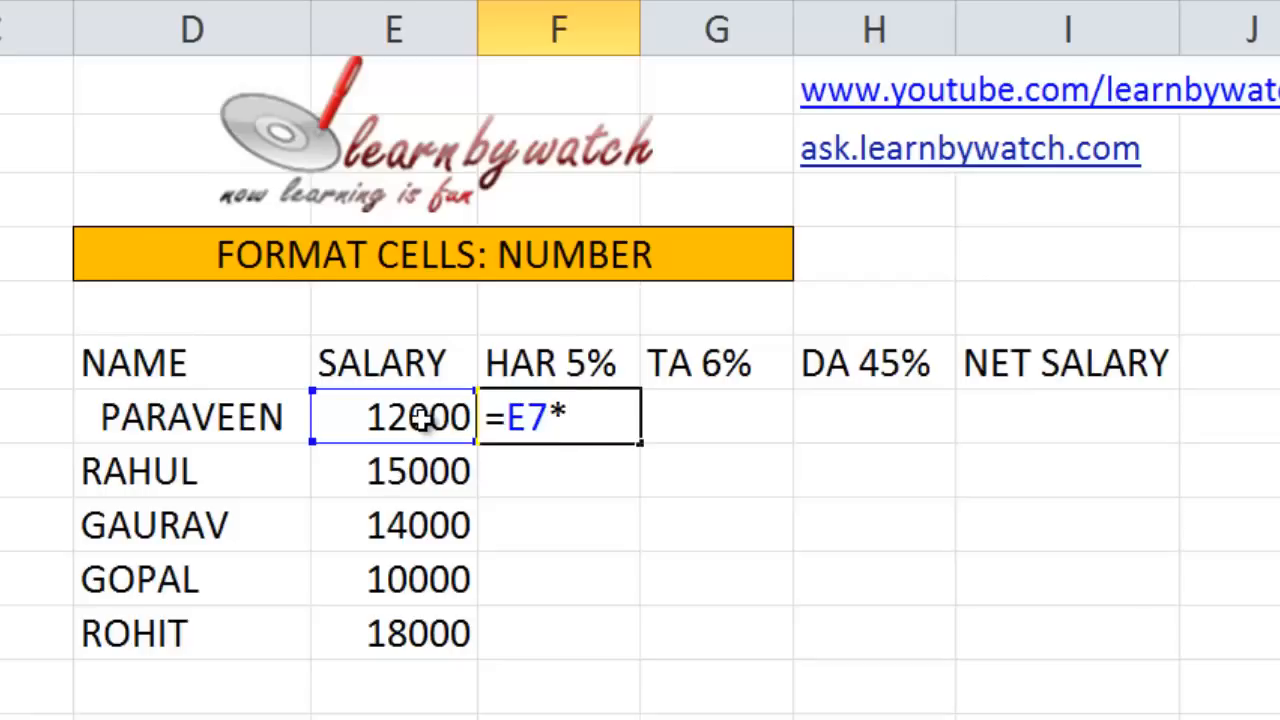
type("5/100")
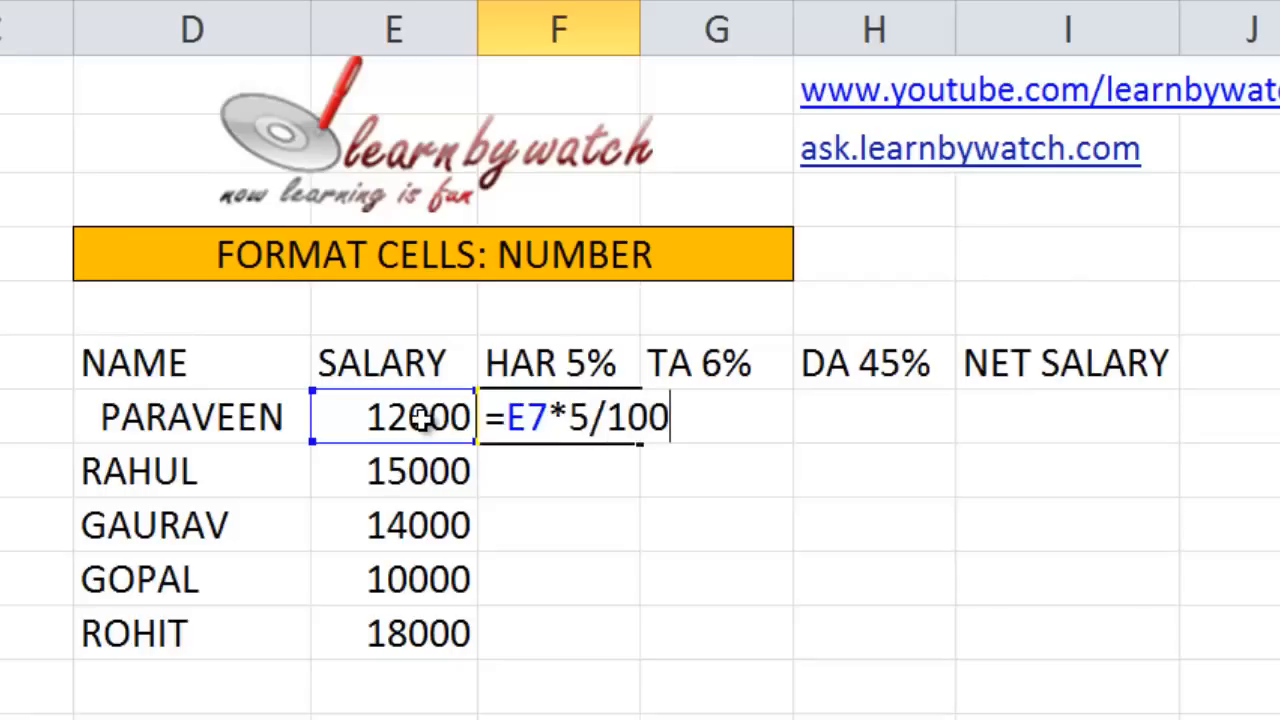
key("Return")
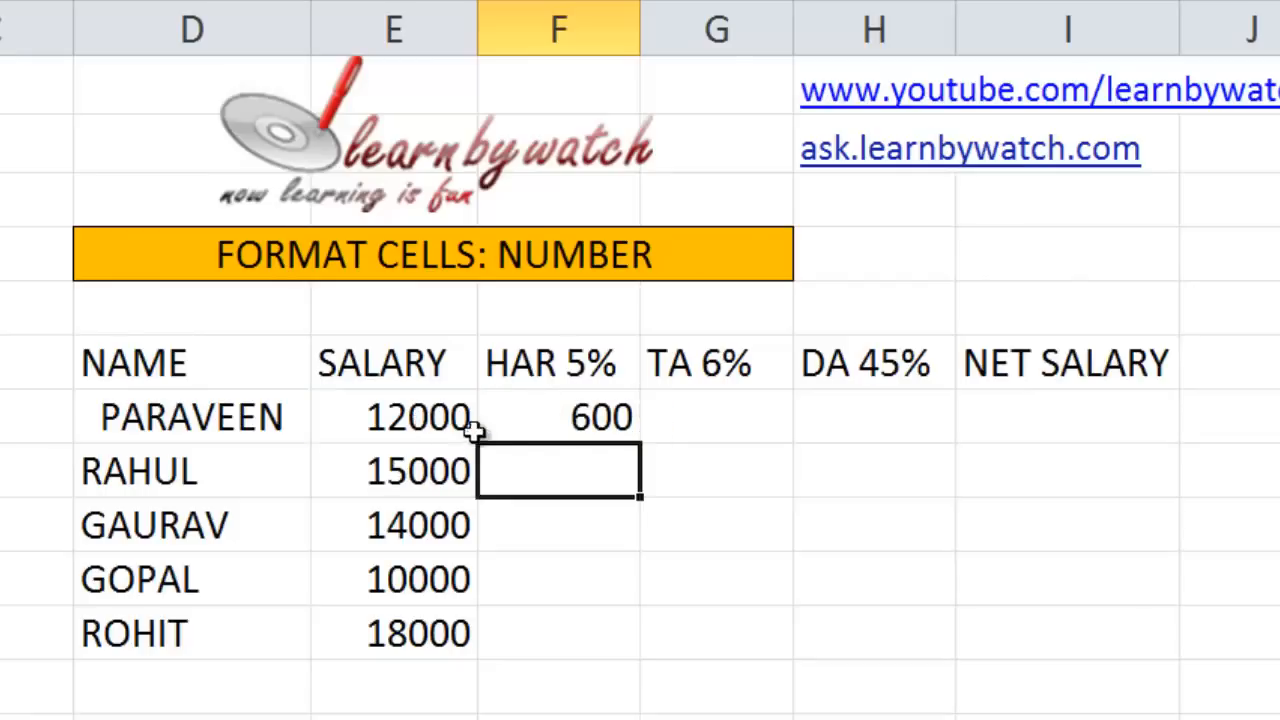
Enter =E7*6% in G7 to get the first employee's TA 6% of 720.
double_click(750, 416)
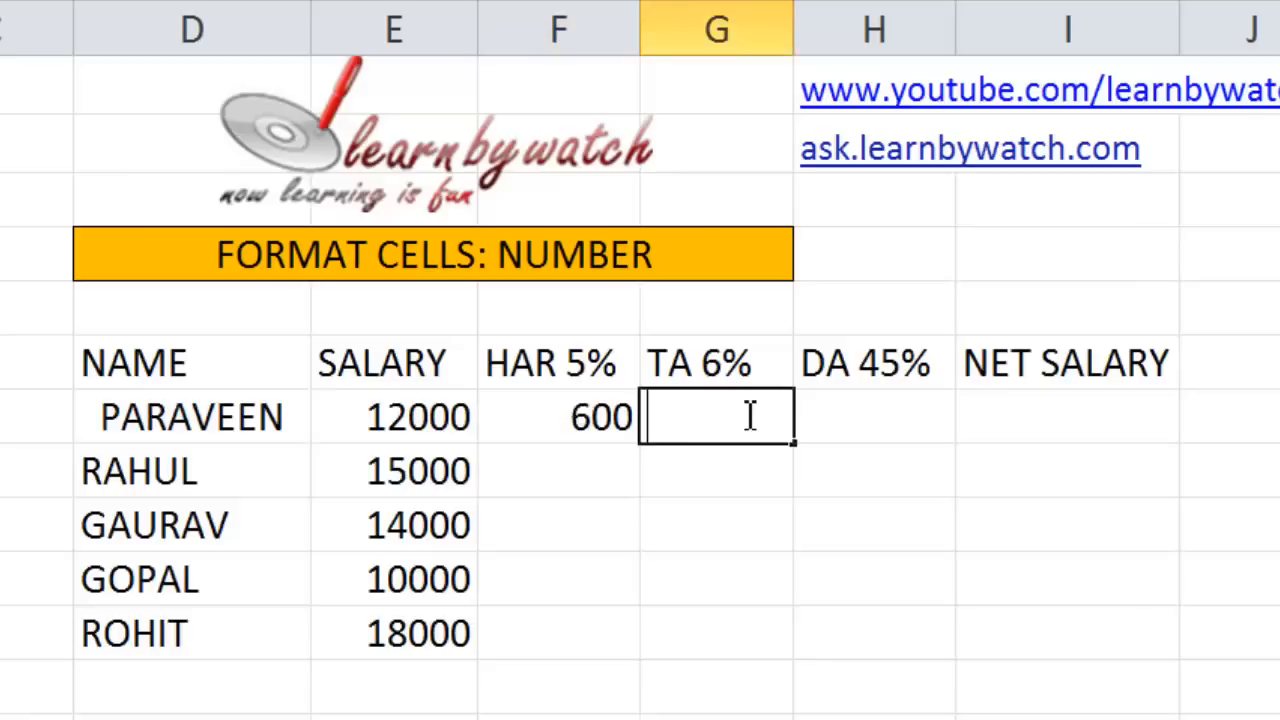
left_click(714, 480)
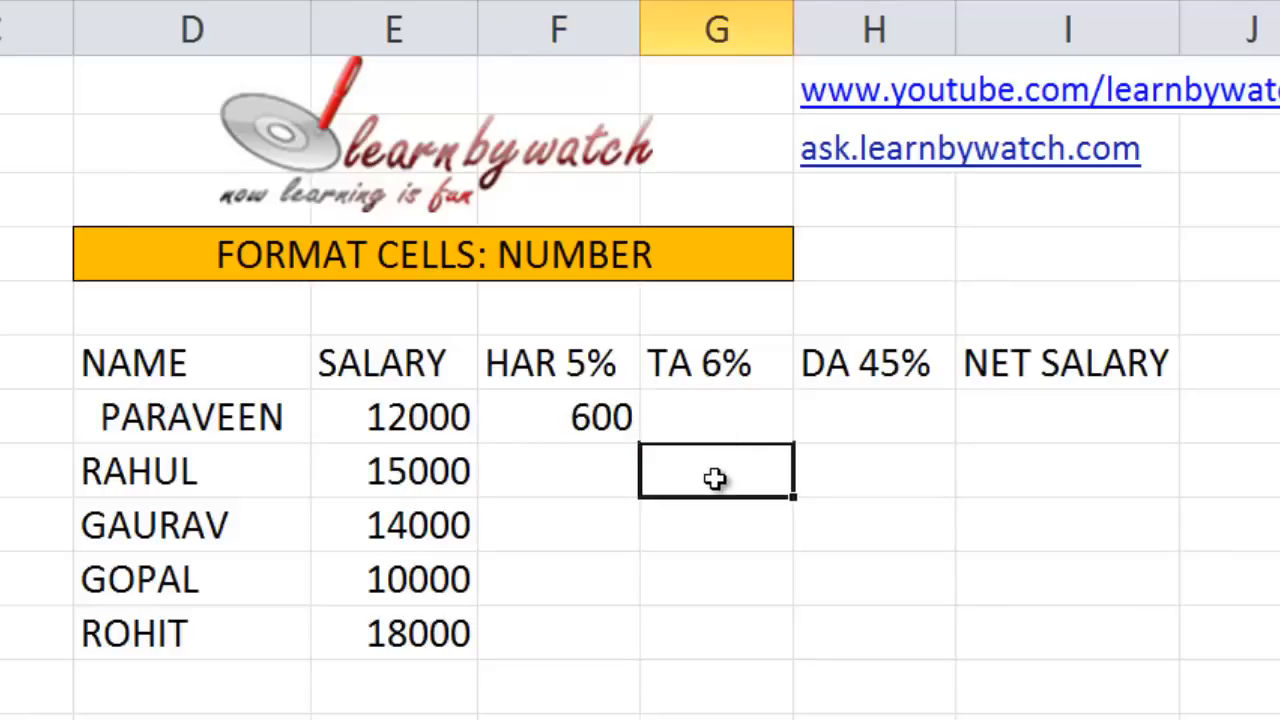
left_click(698, 412)
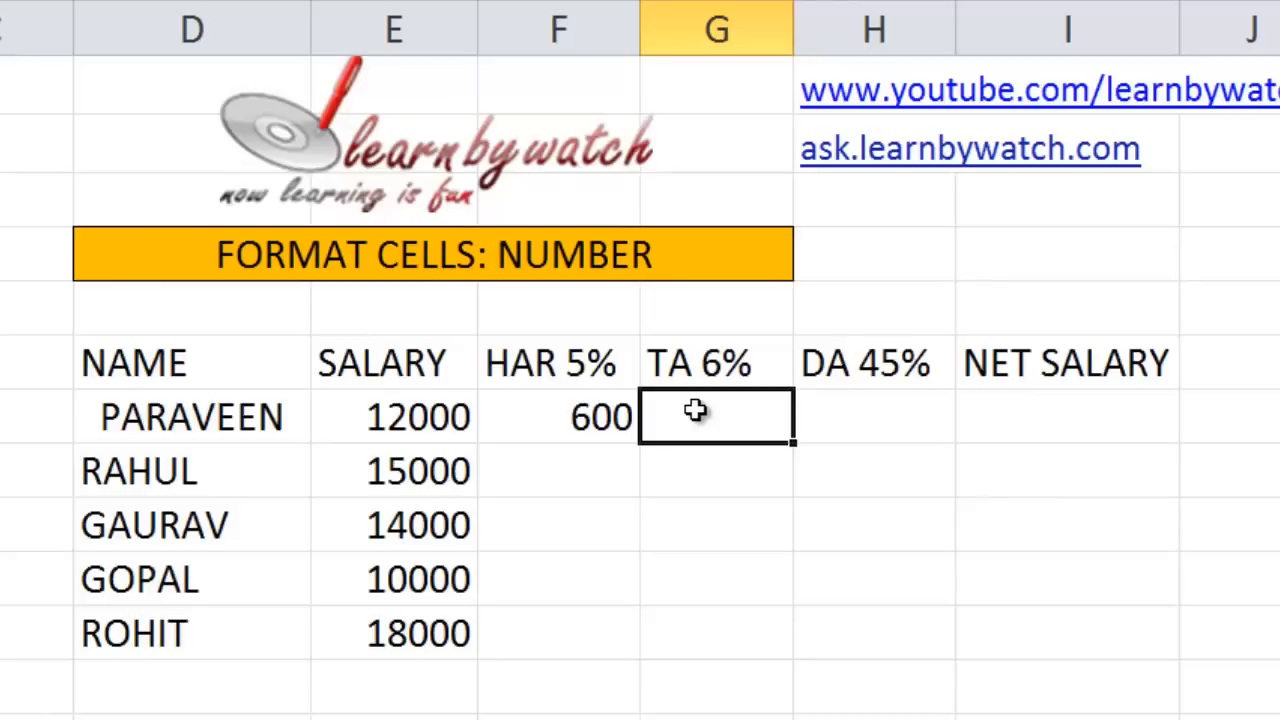
type("=")
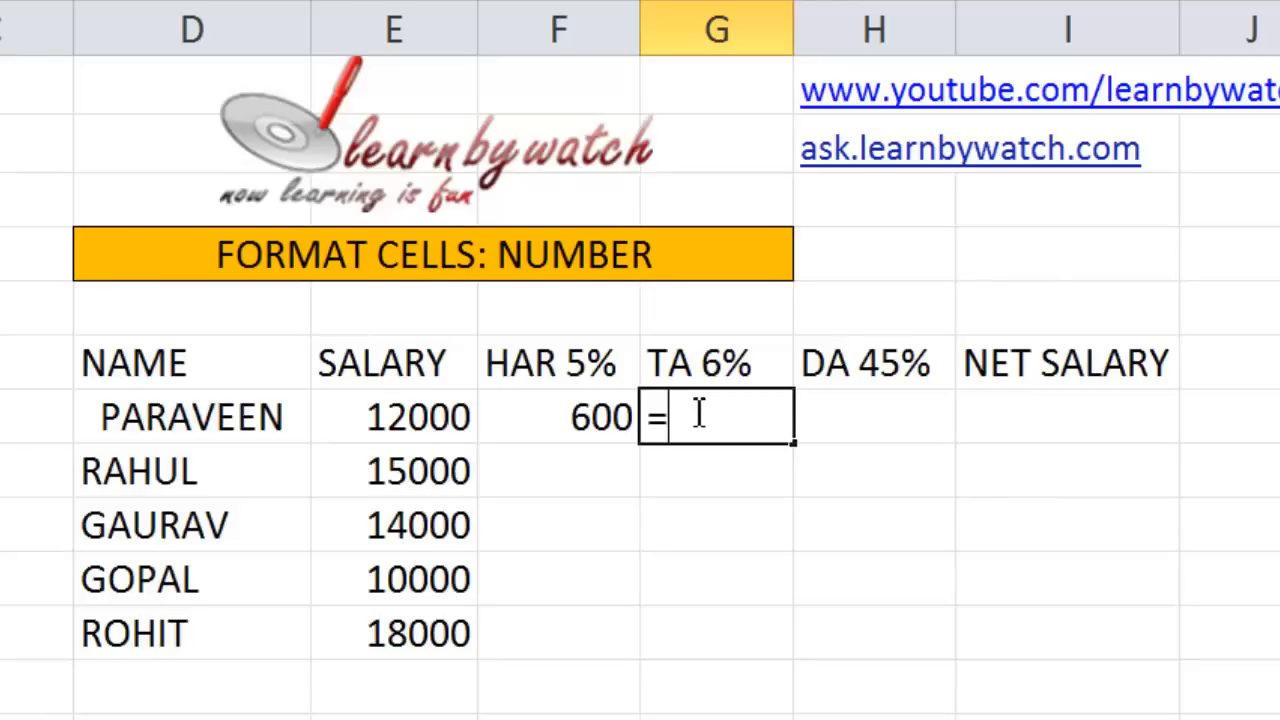
key("Left")
key("Left")
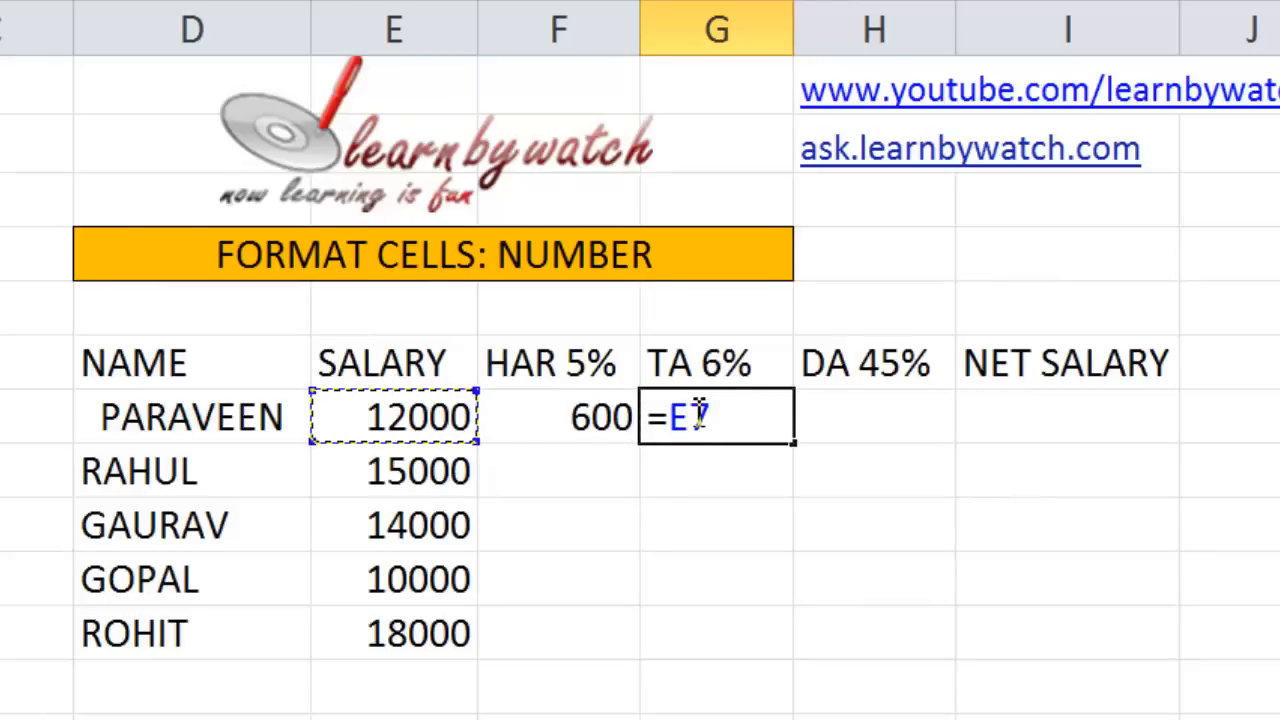
type("*6%")
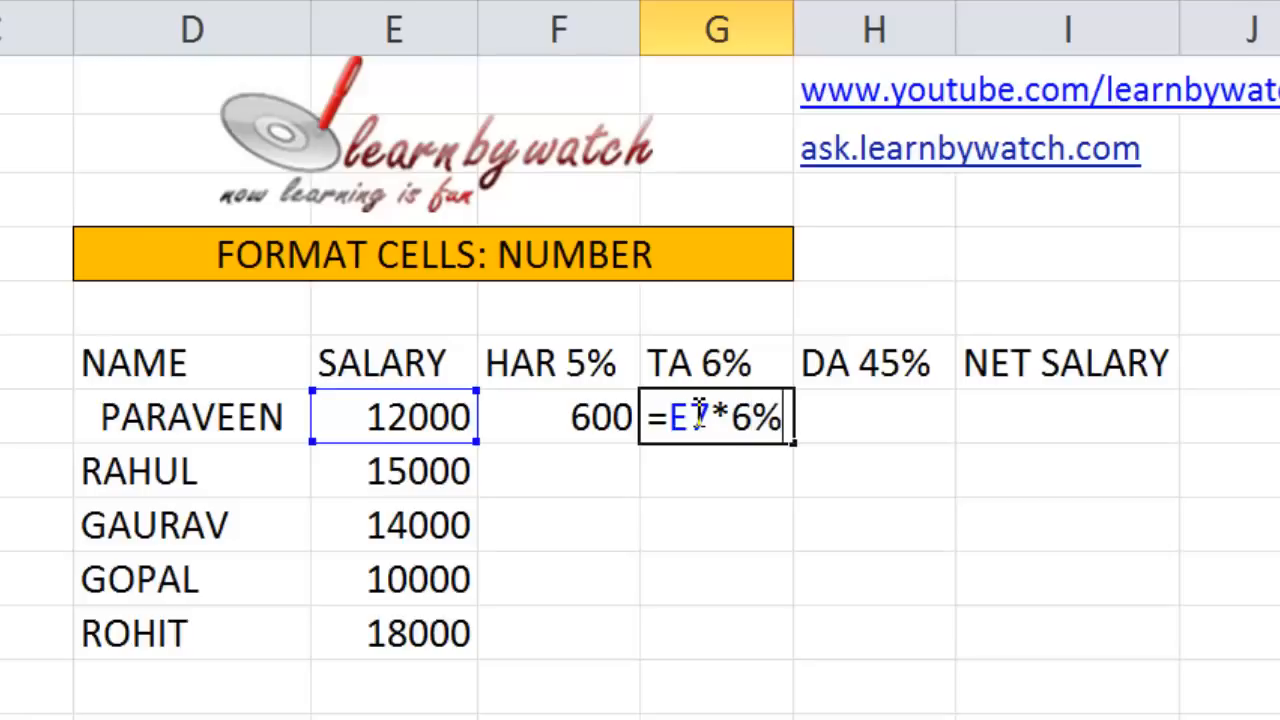
key("Return")
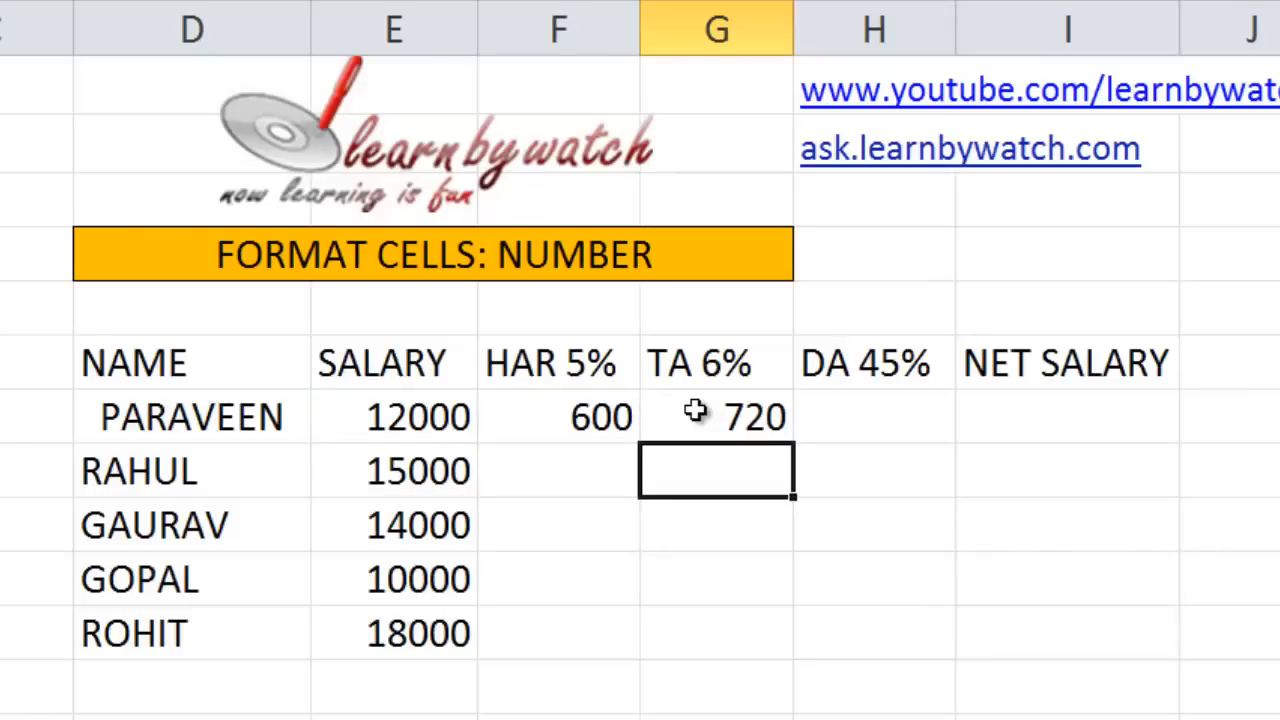
left_click(755, 418)
Enter =E7*45% in H7 to get the first employee's DA 45% of 5400.
left_click(856, 418)
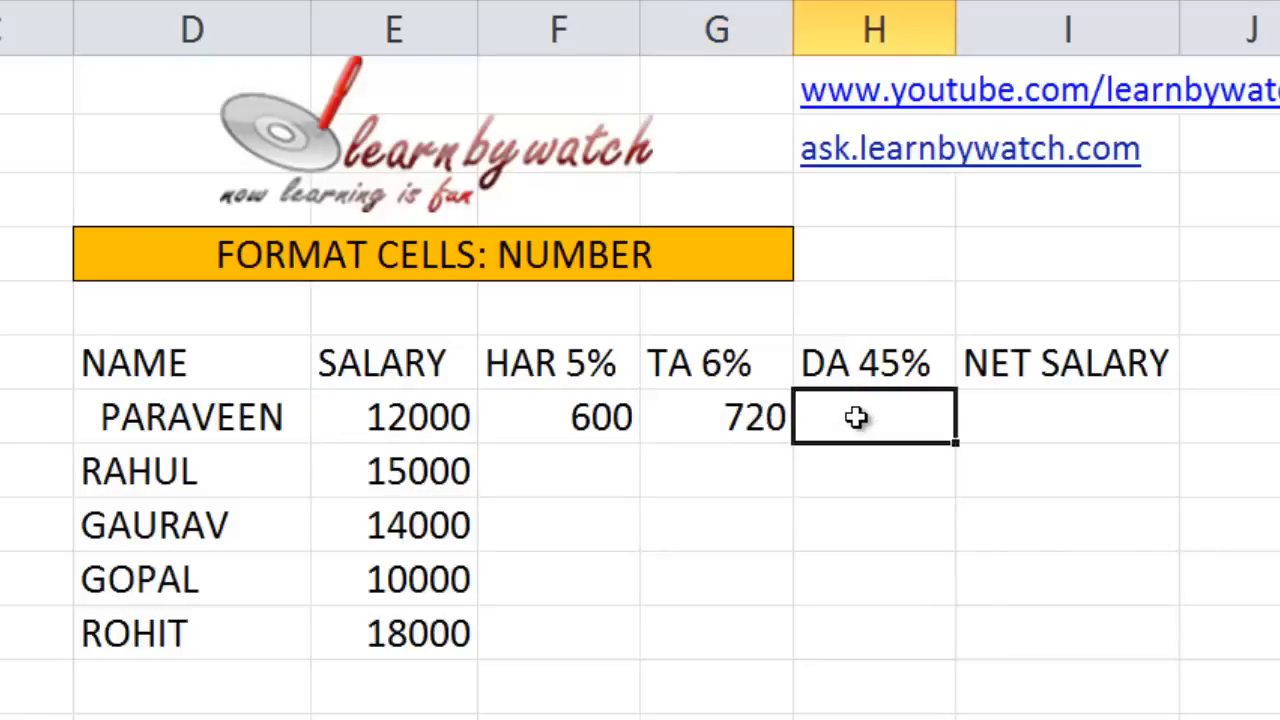
type("=")
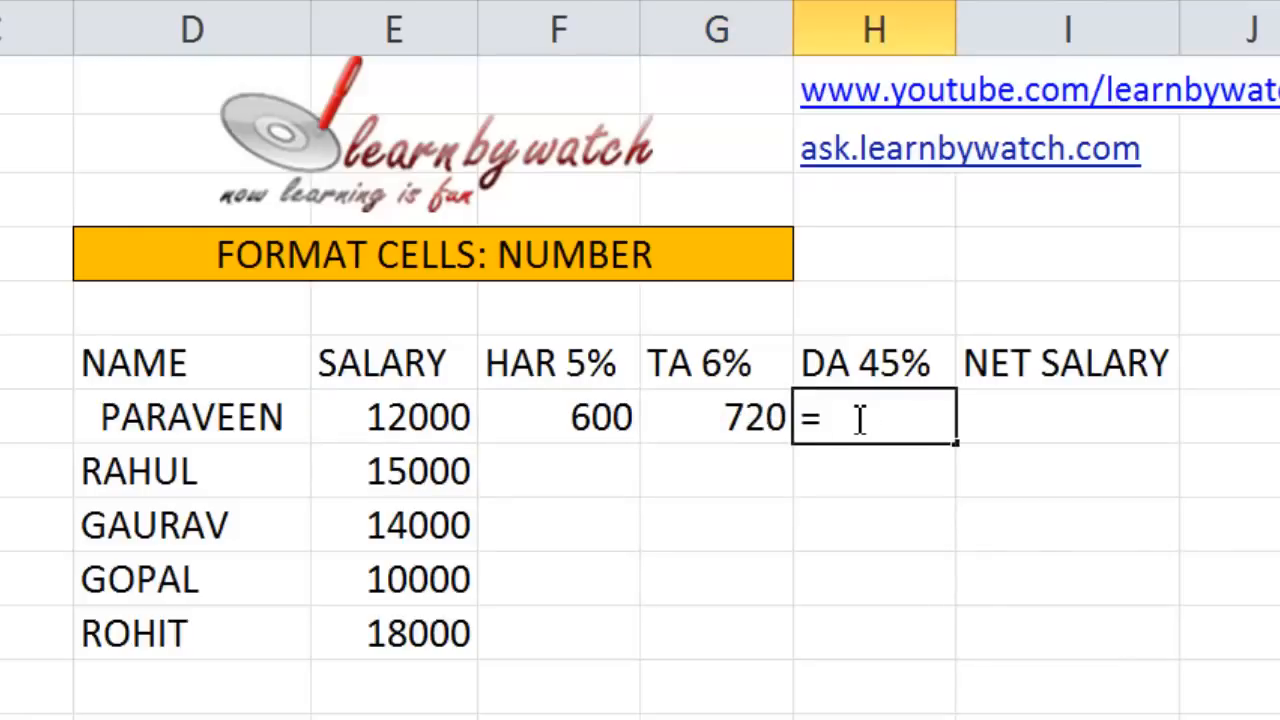
key("Left")
key("Left")
key("Left")
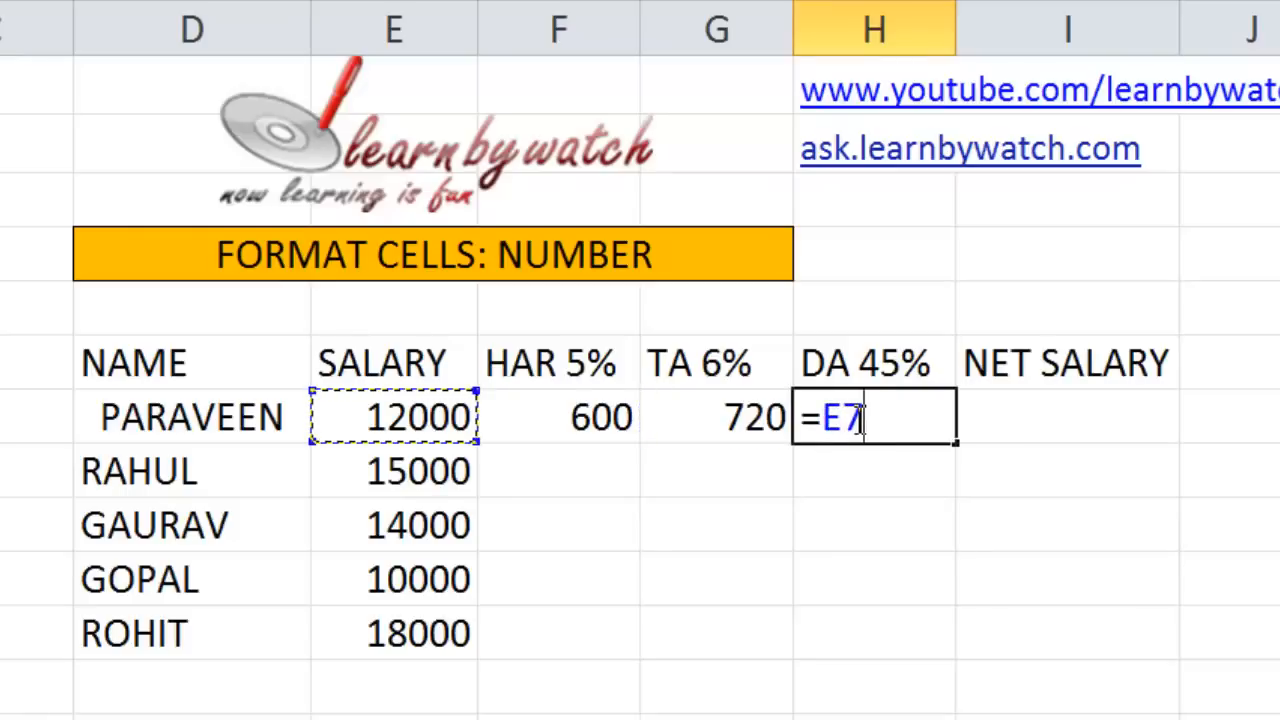
type("*45%")
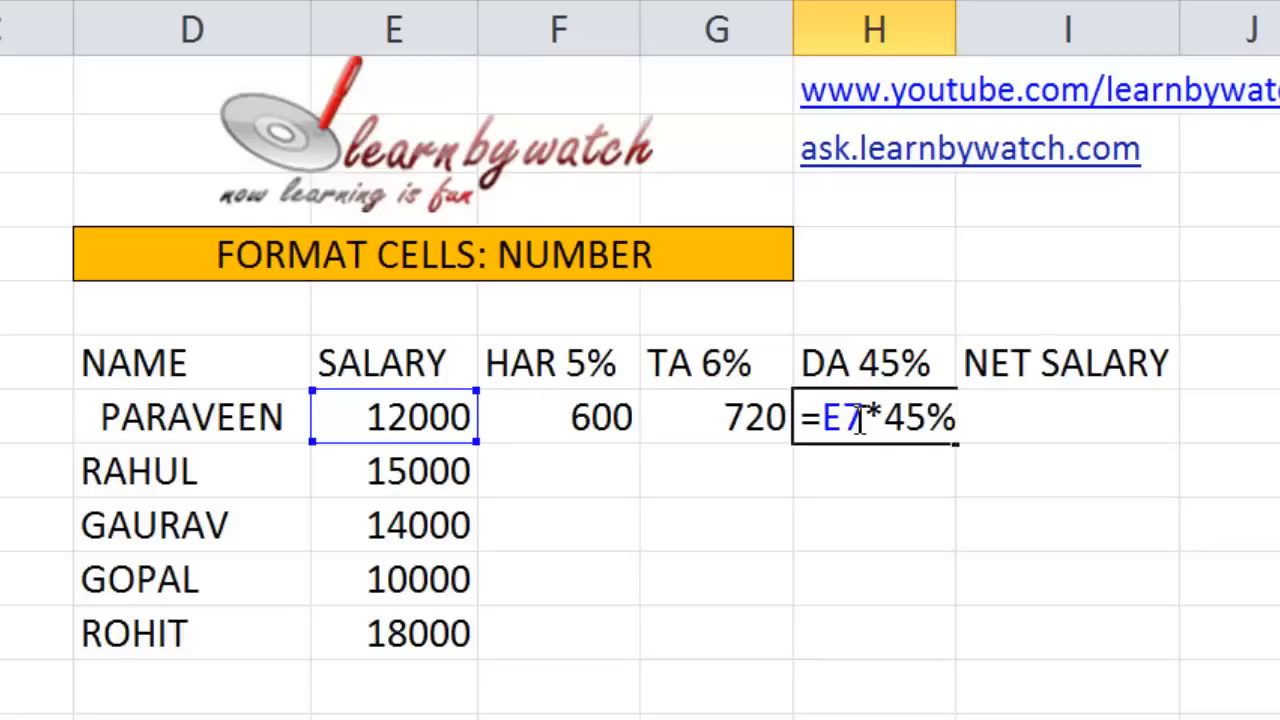
key("Return")
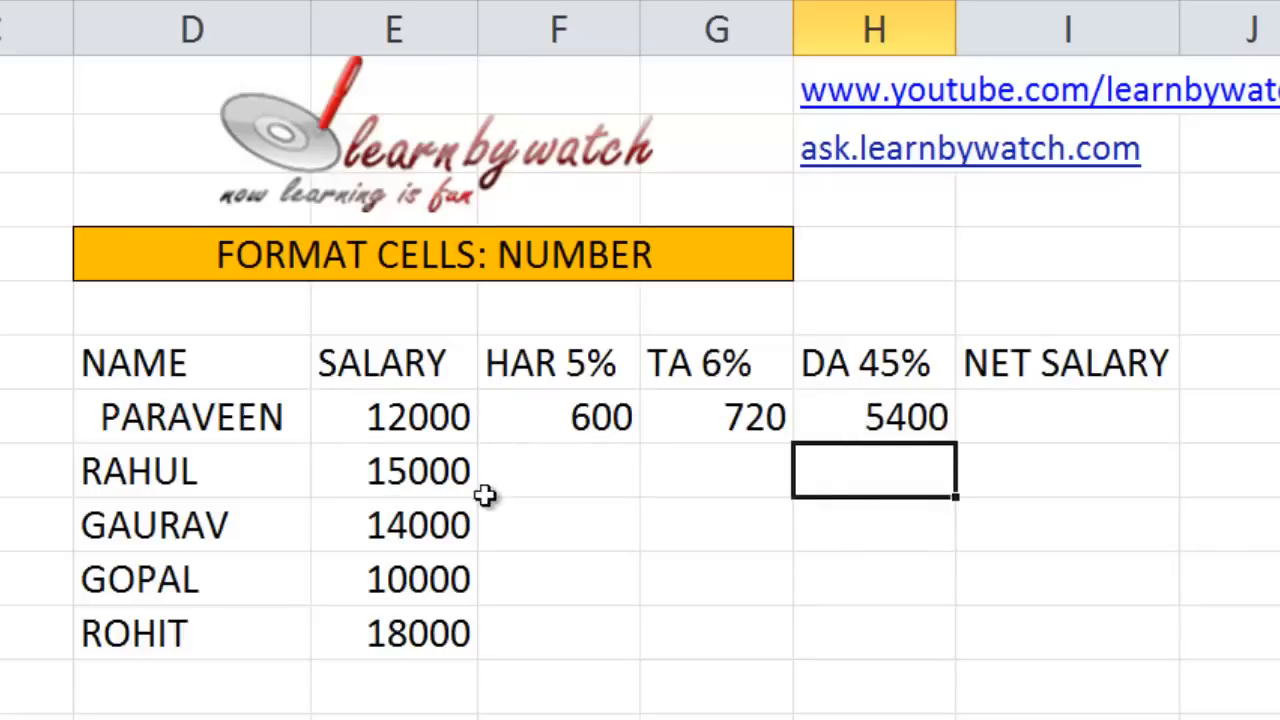
Fill the F7:H7 allowance formulas down through row 11 for all five employees.
left_click_drag(563, 428, 843, 434)
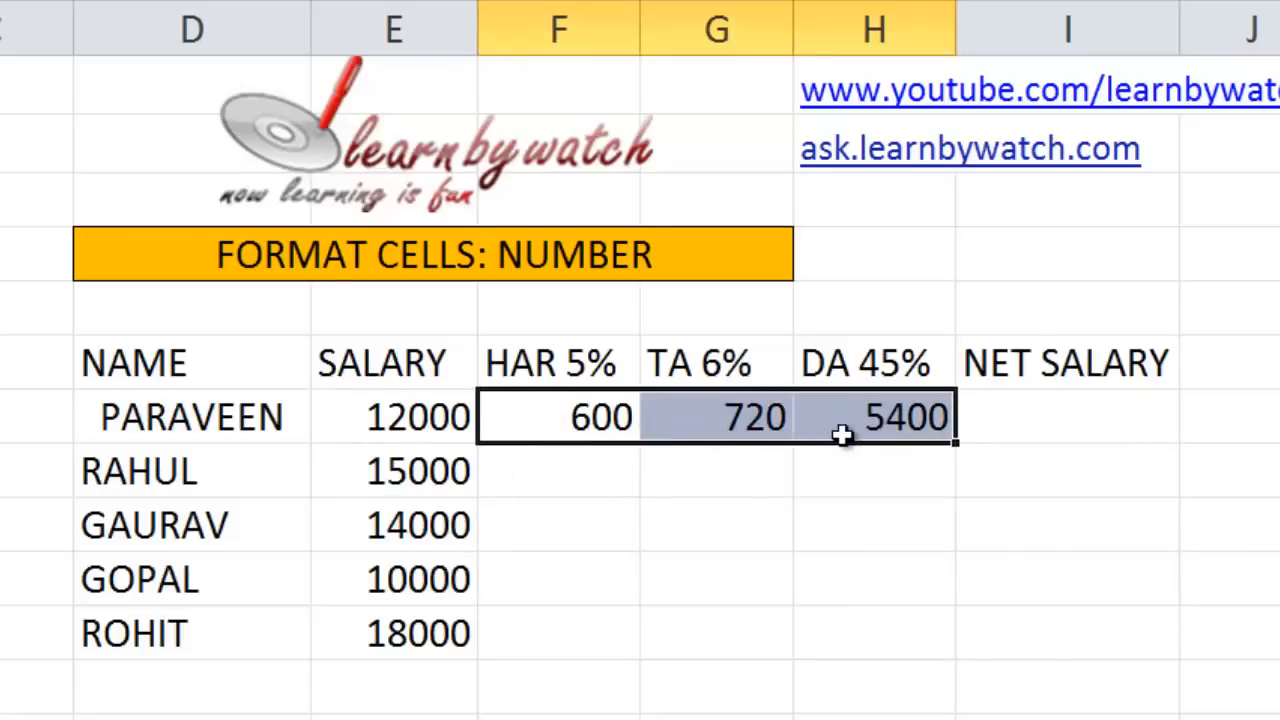
left_click_drag(958, 451, 940, 640)
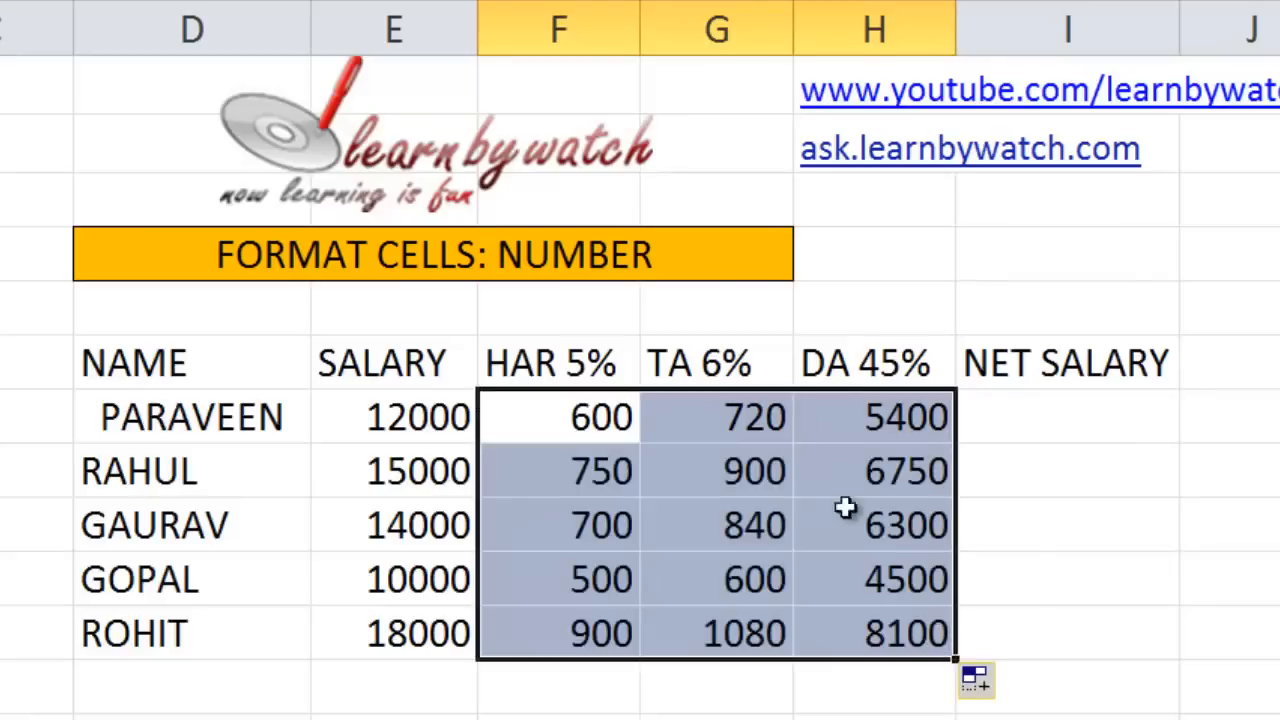
left_click(1013, 428)
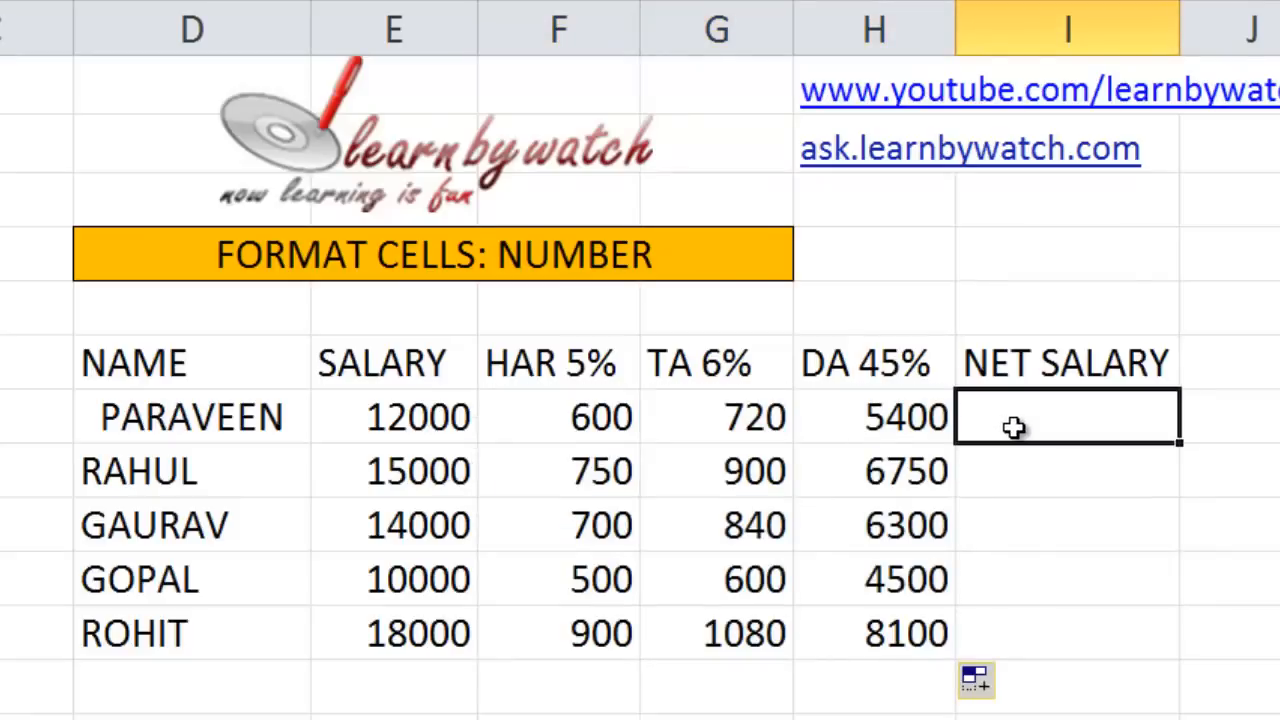
Enter =SUM(E7:H7) in I7 and fill it down to I11, giving 18720 through 28080.
type("=")
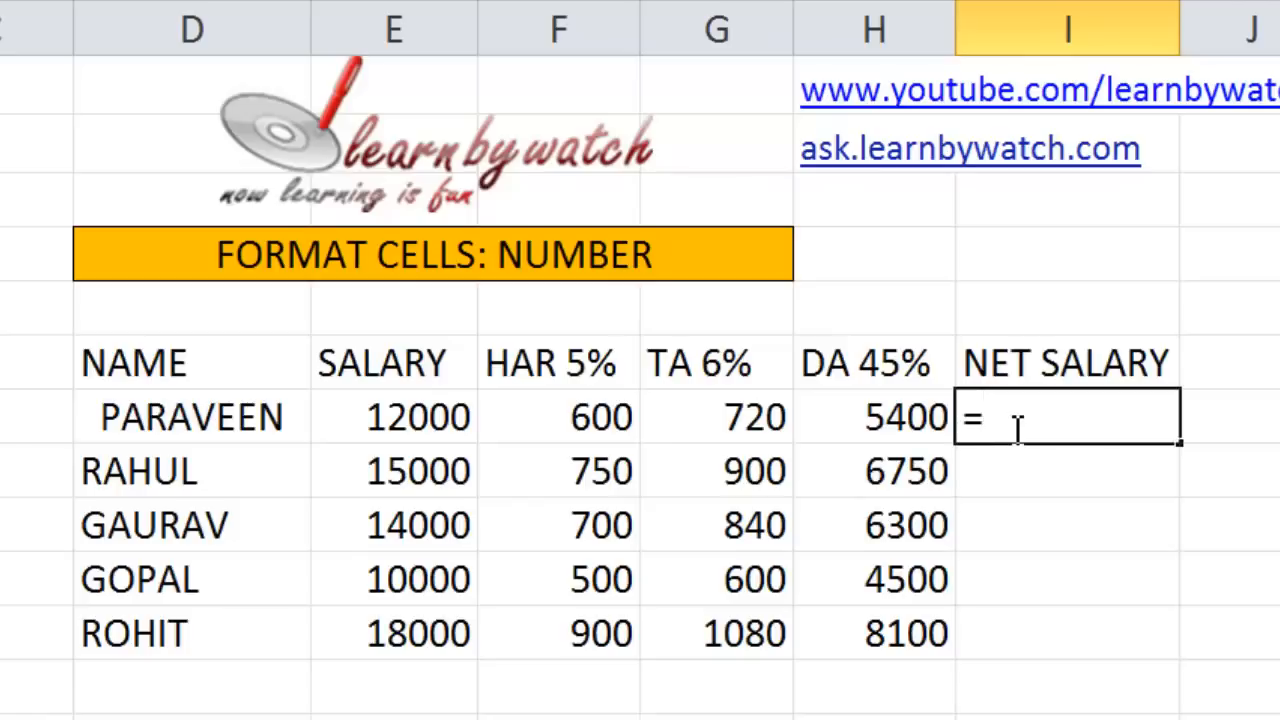
type("SU")
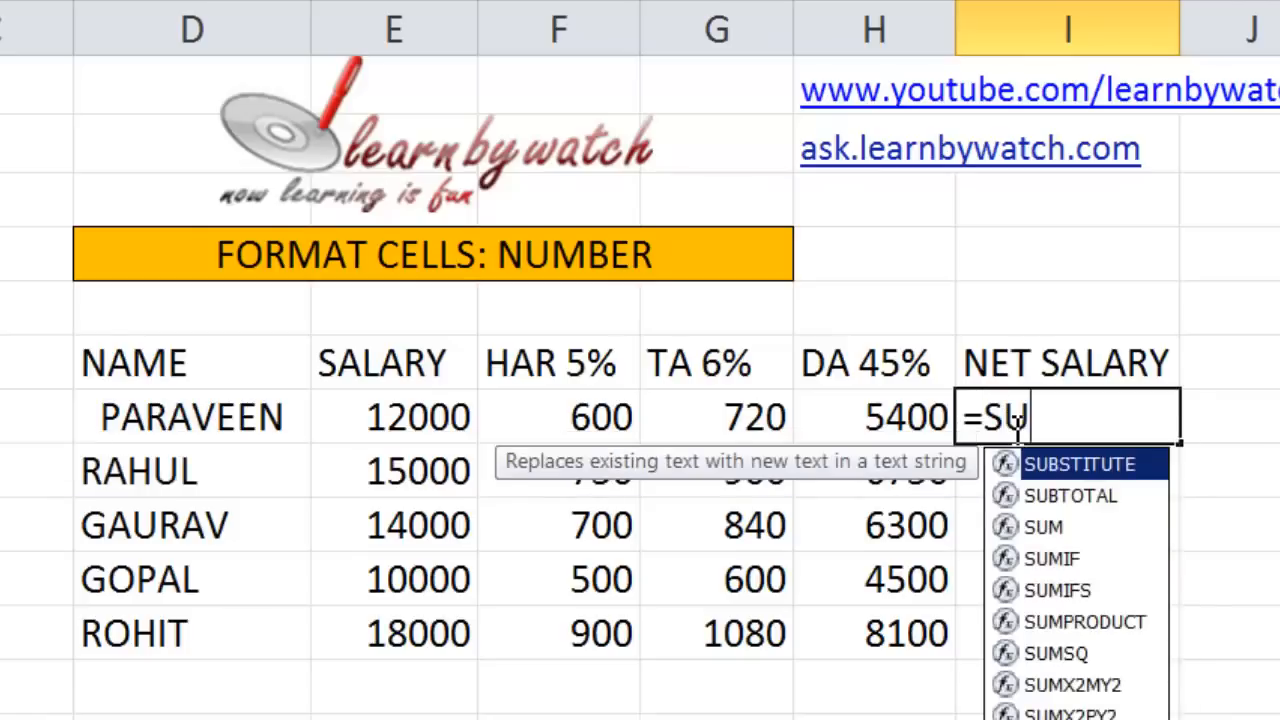
type("M(")
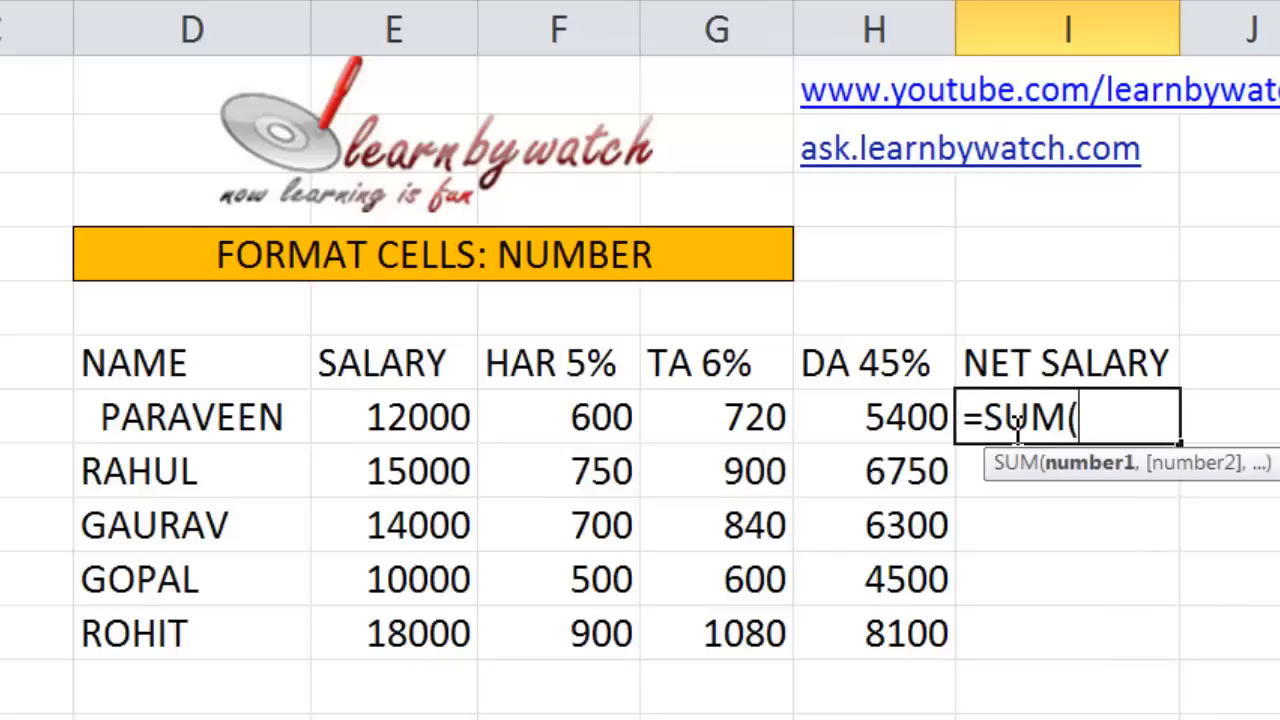
left_click_drag(455, 412, 823, 420)
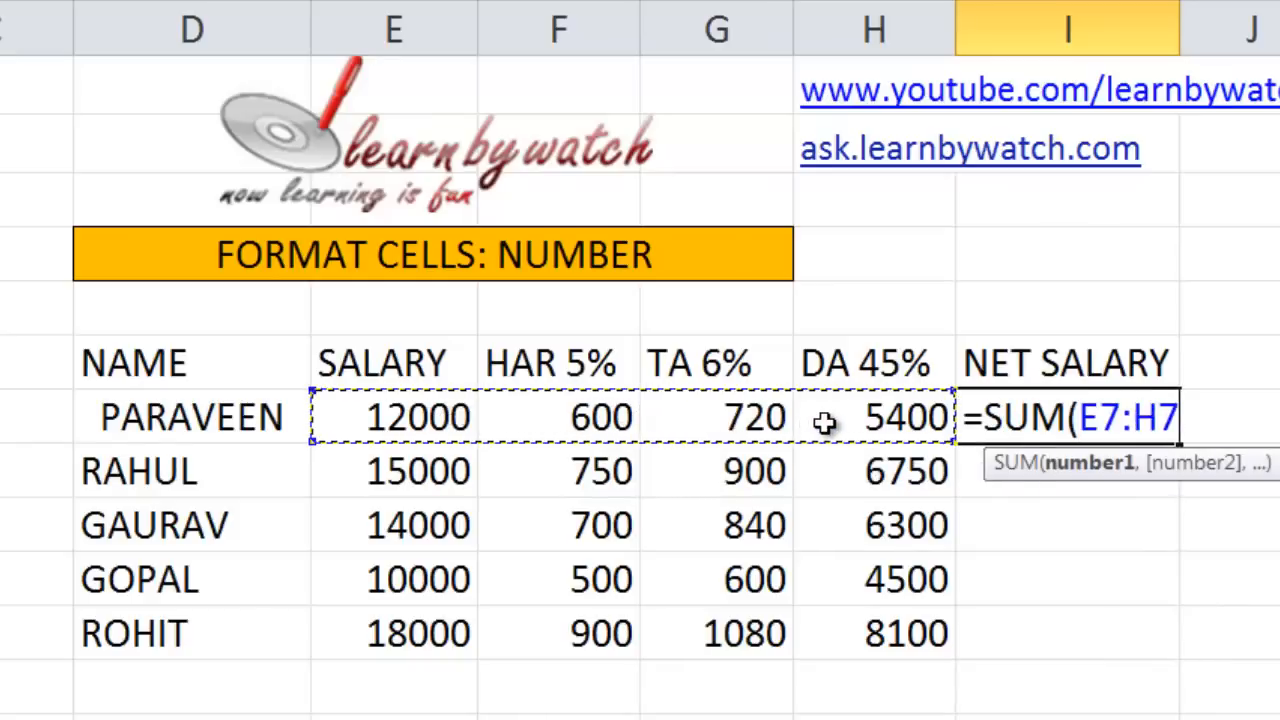
type(")")
key("Return")
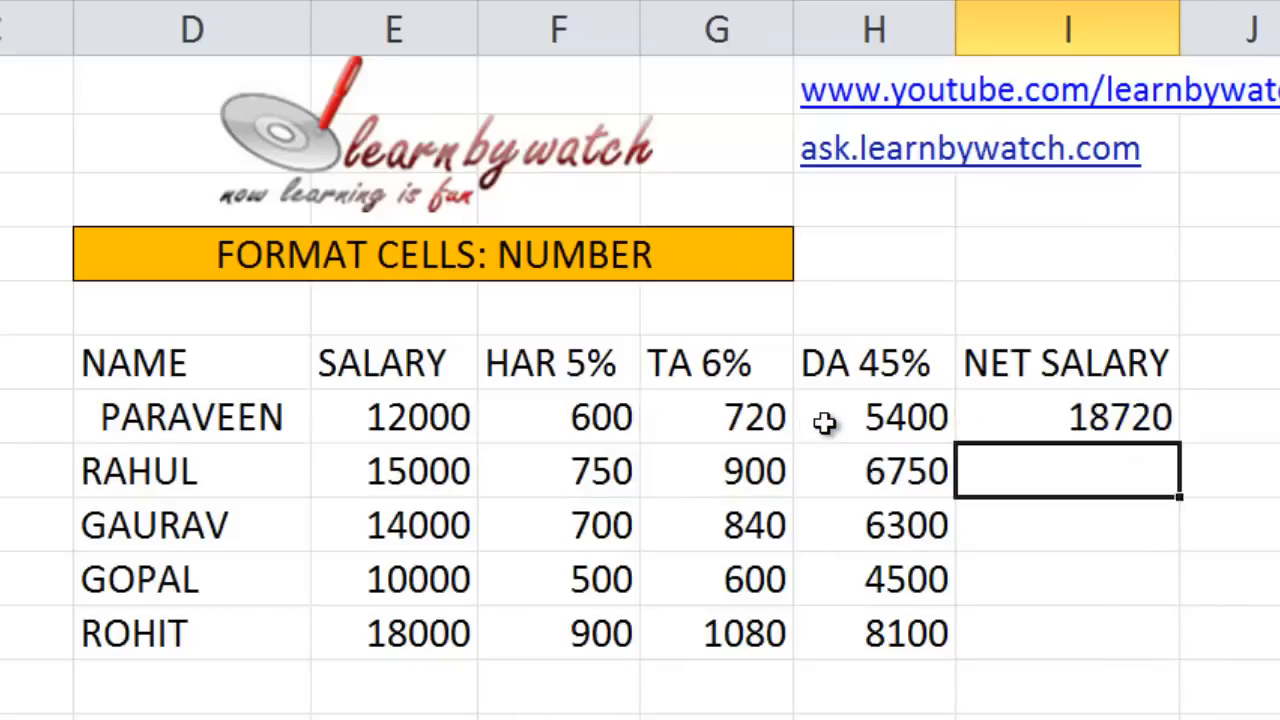
left_click(1057, 423)
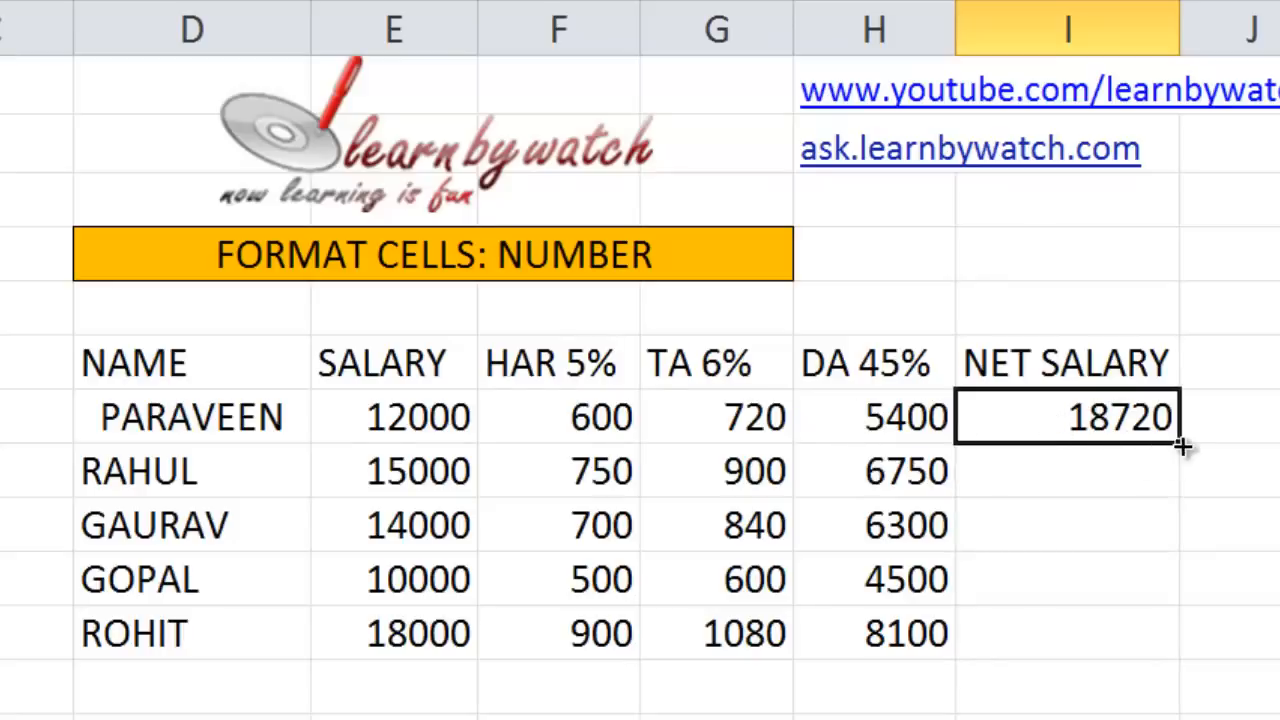
left_click_drag(1181, 447, 1157, 645)
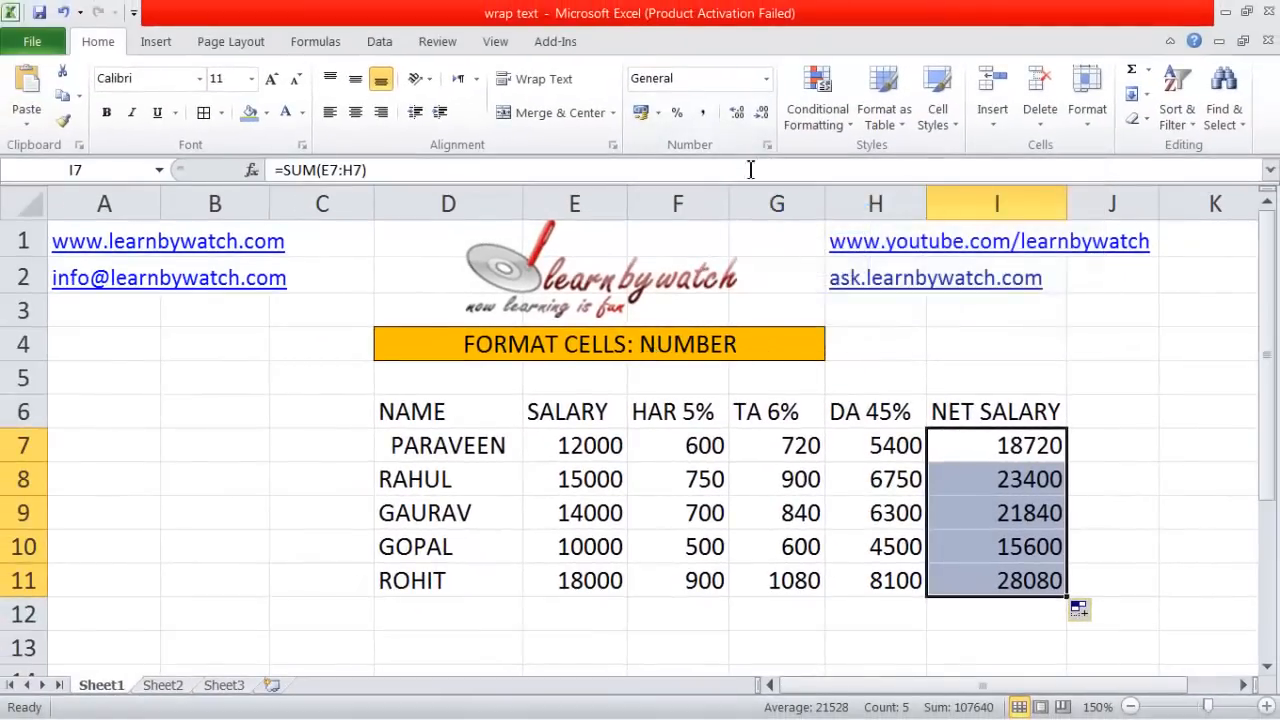
Format I7:I11 as Number, adjusting decimals until whole numbers like 18720 show.
left_click_drag(1001, 447, 1002, 585)
left_click(770, 81)
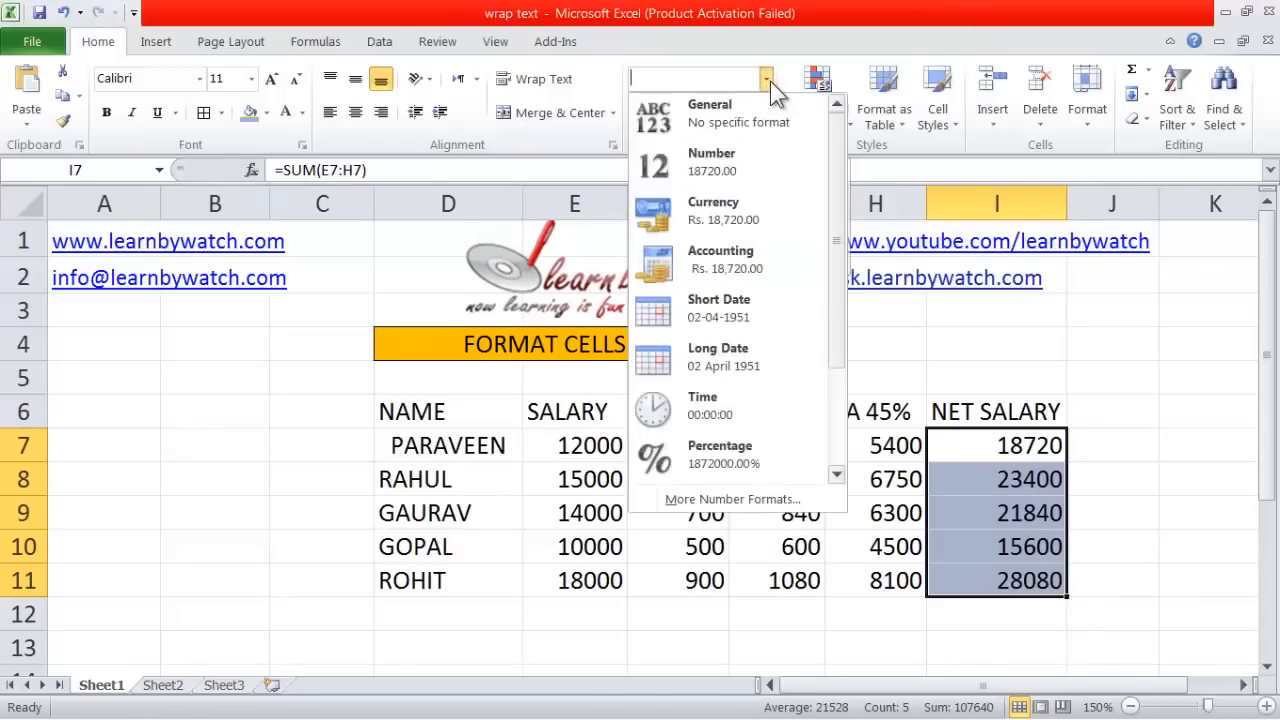
left_click(743, 164)
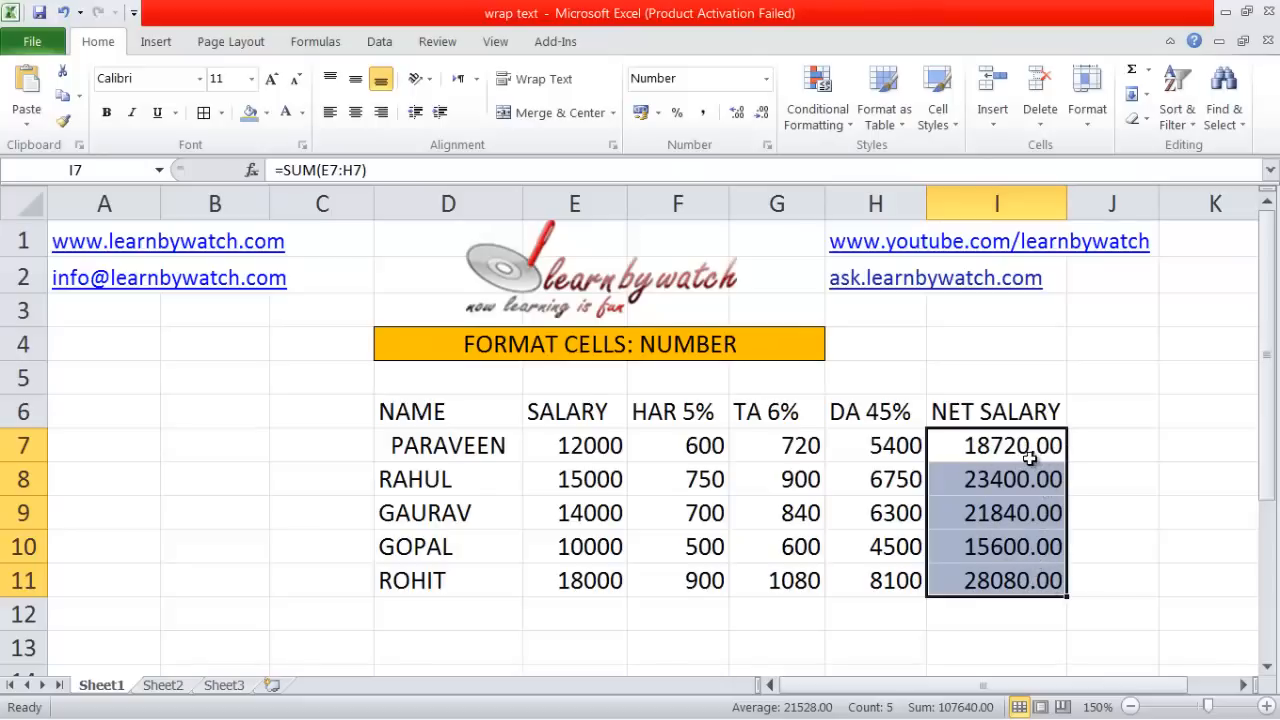
left_click(736, 113)
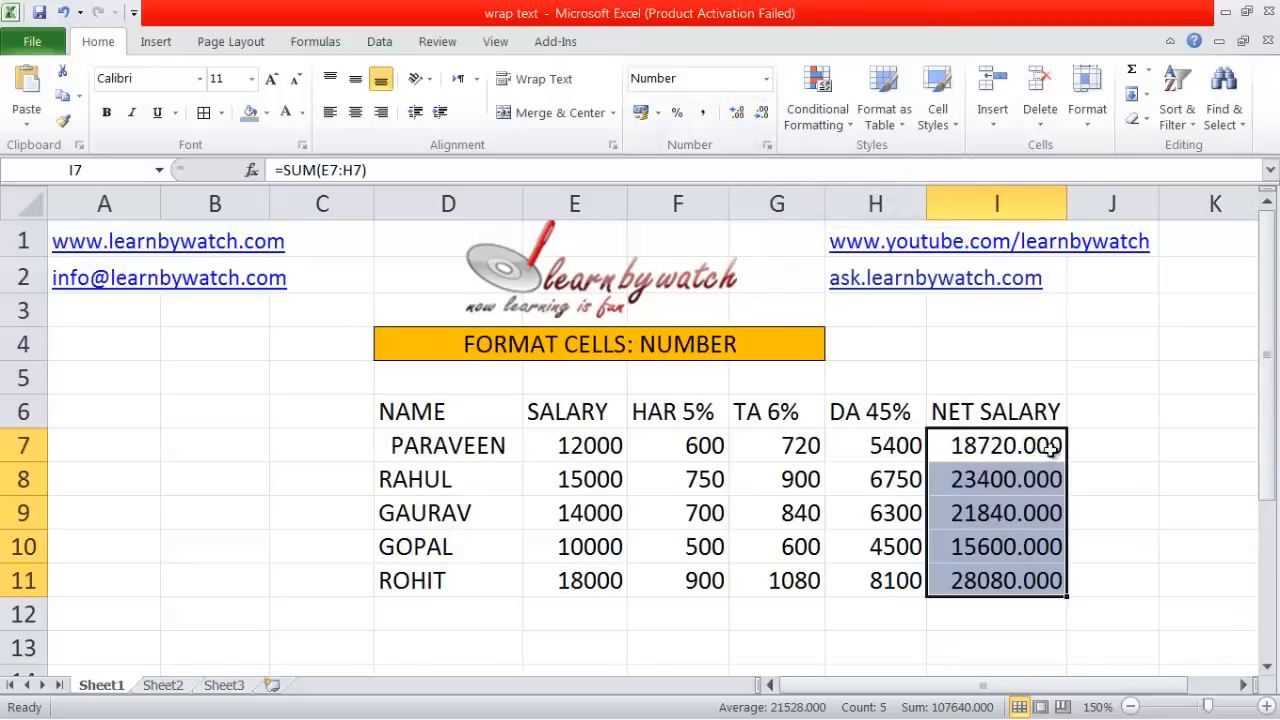
left_click(737, 112)
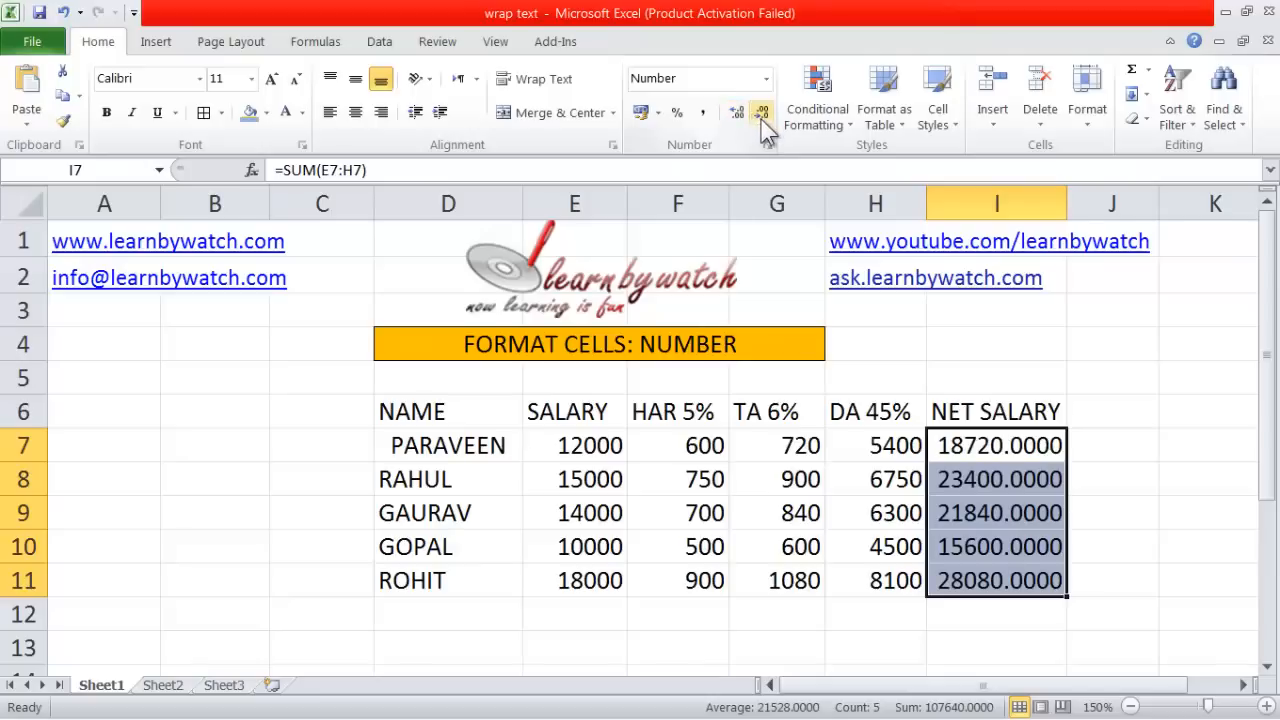
left_click(761, 113)
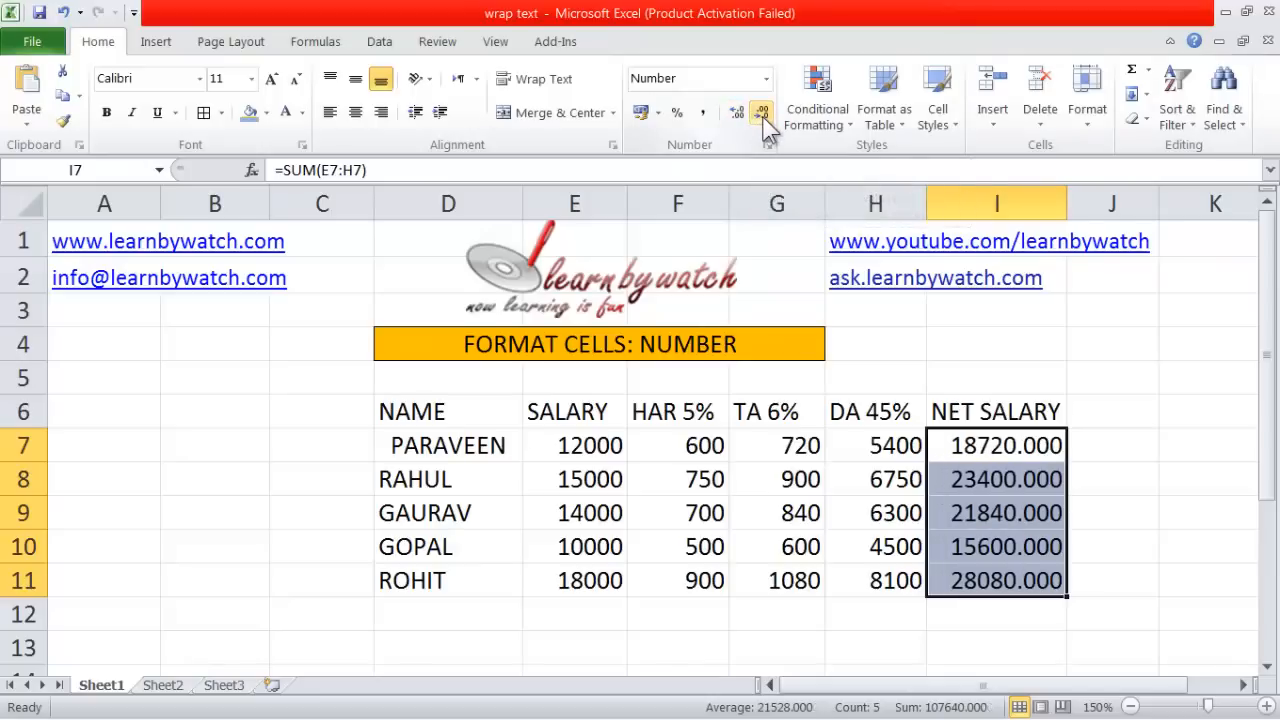
left_click(761, 113)
left_click(761, 113)
left_click(761, 113)
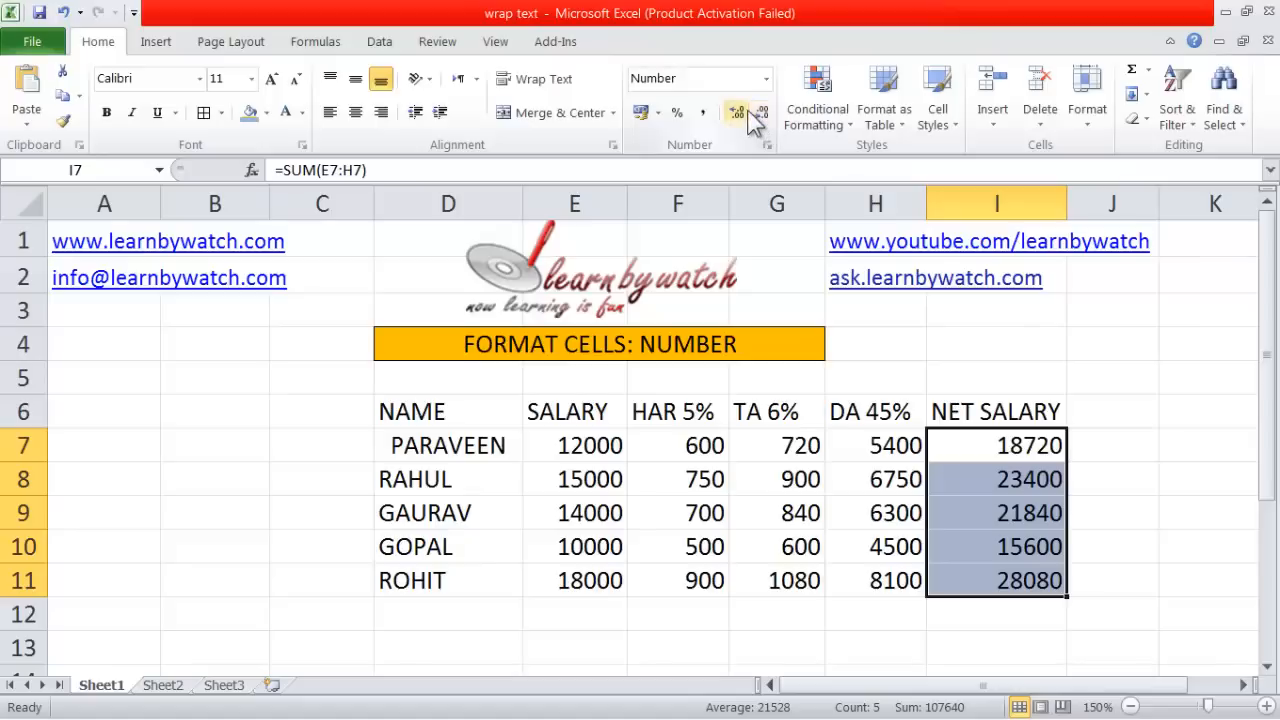
Apply Currency format to the net salaries (Rs. 18,720.00) and widen column I to fit.
left_click(766, 79)
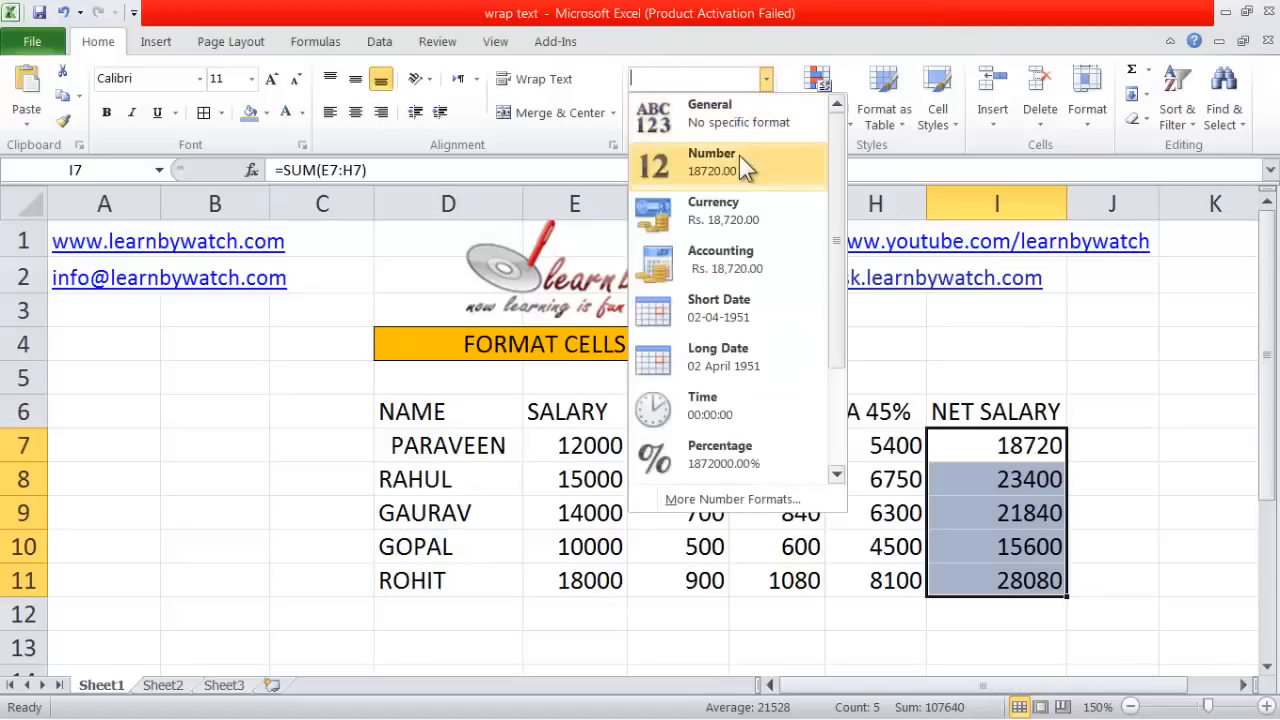
left_click(733, 227)
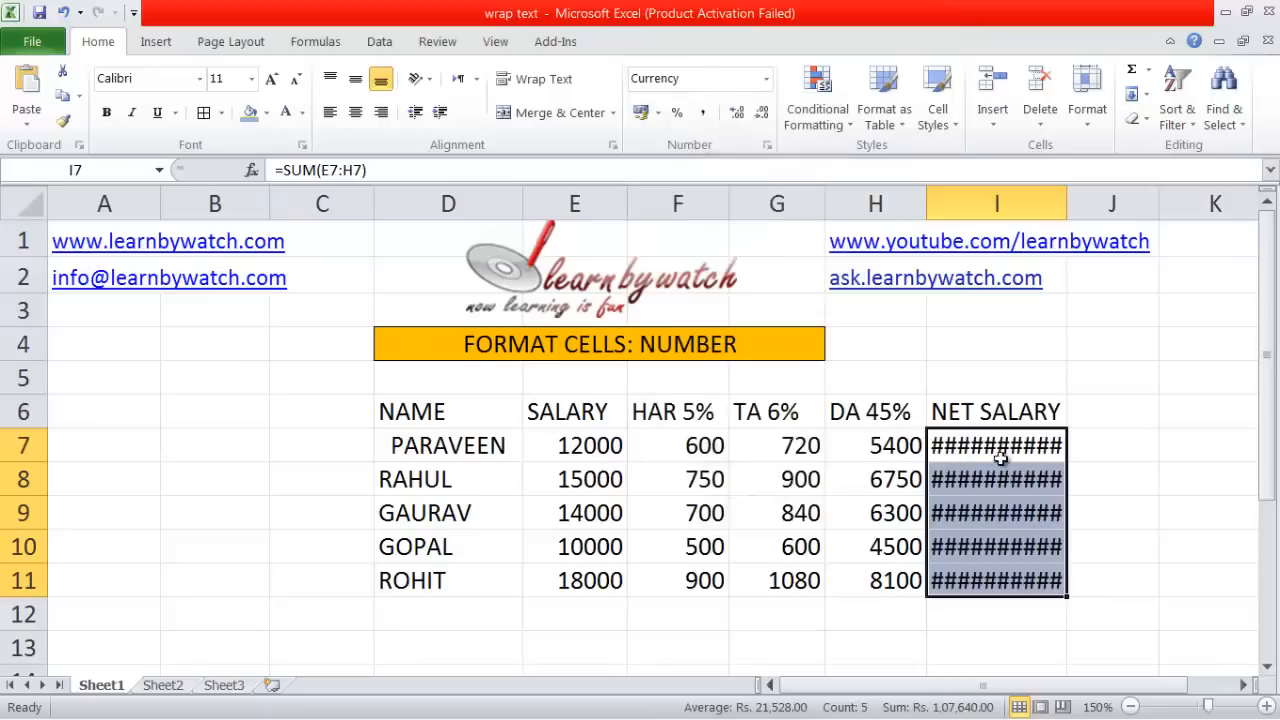
left_click_drag(1067, 204, 1117, 204)
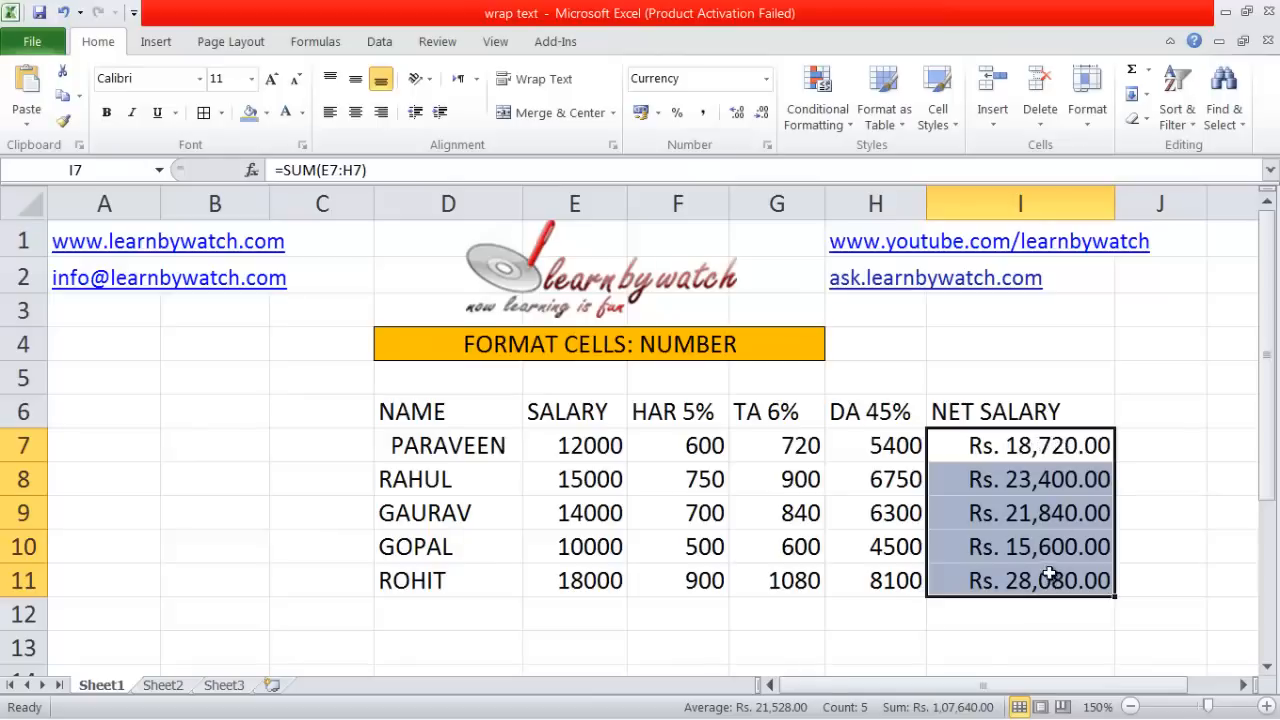
left_click(767, 80)
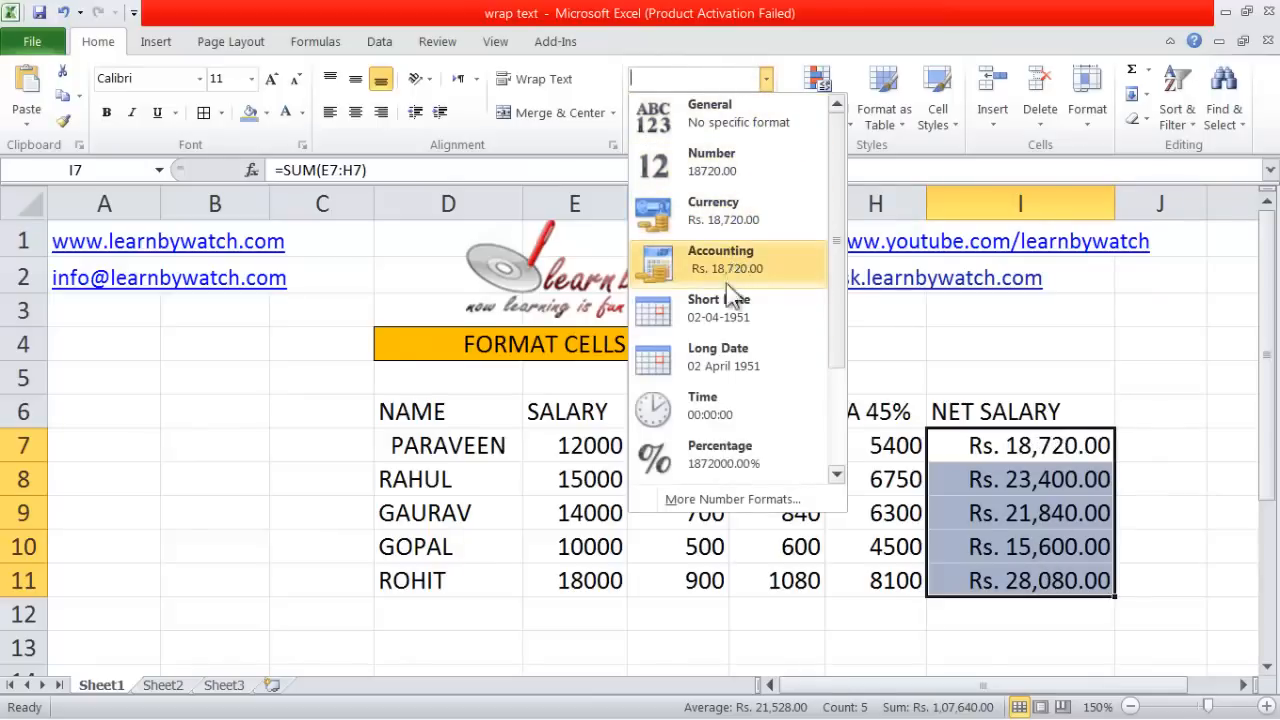
Switch I7:I11 to Accounting format, with Rs. aligned at each cell's left edge.
left_click(733, 256)
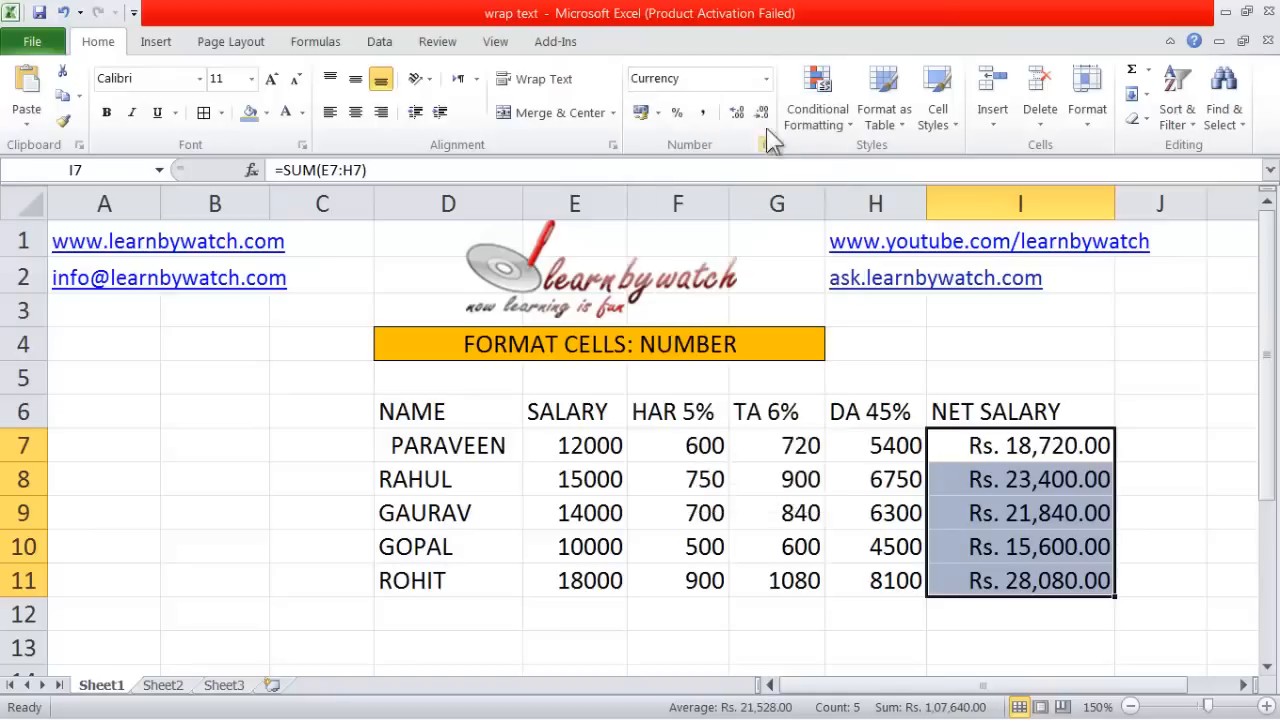
left_click(767, 81)
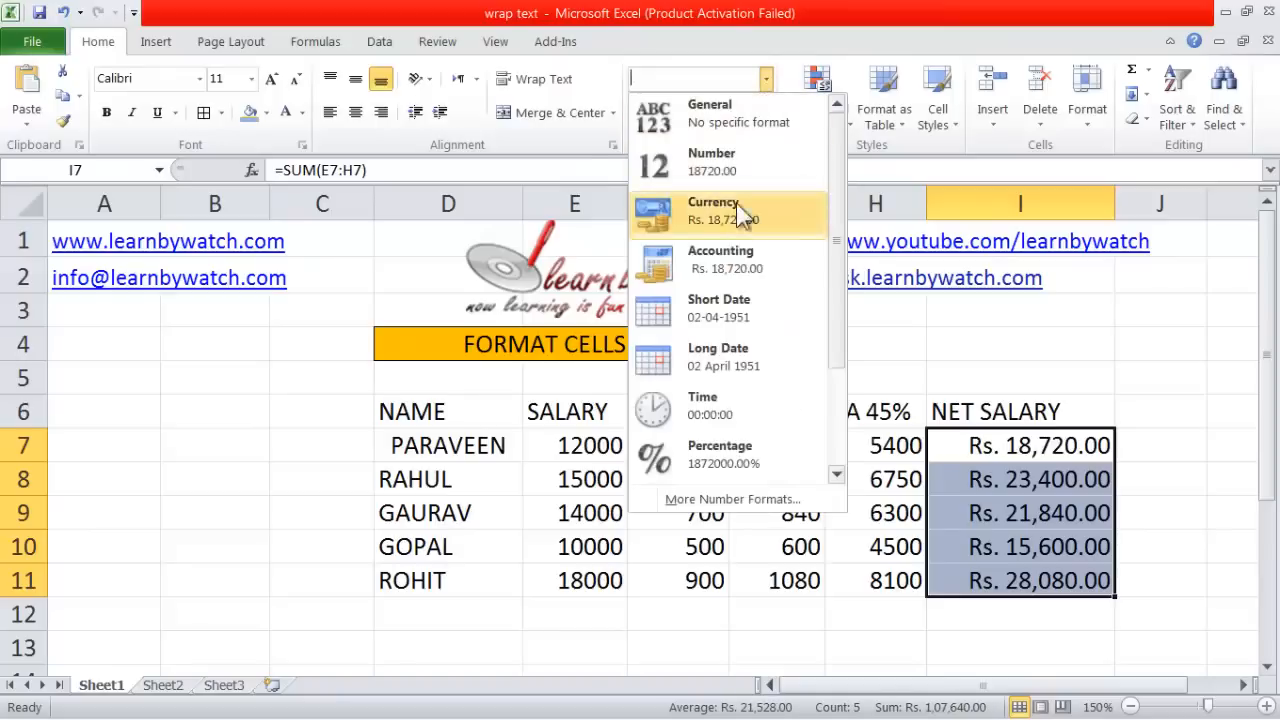
left_click(750, 261)
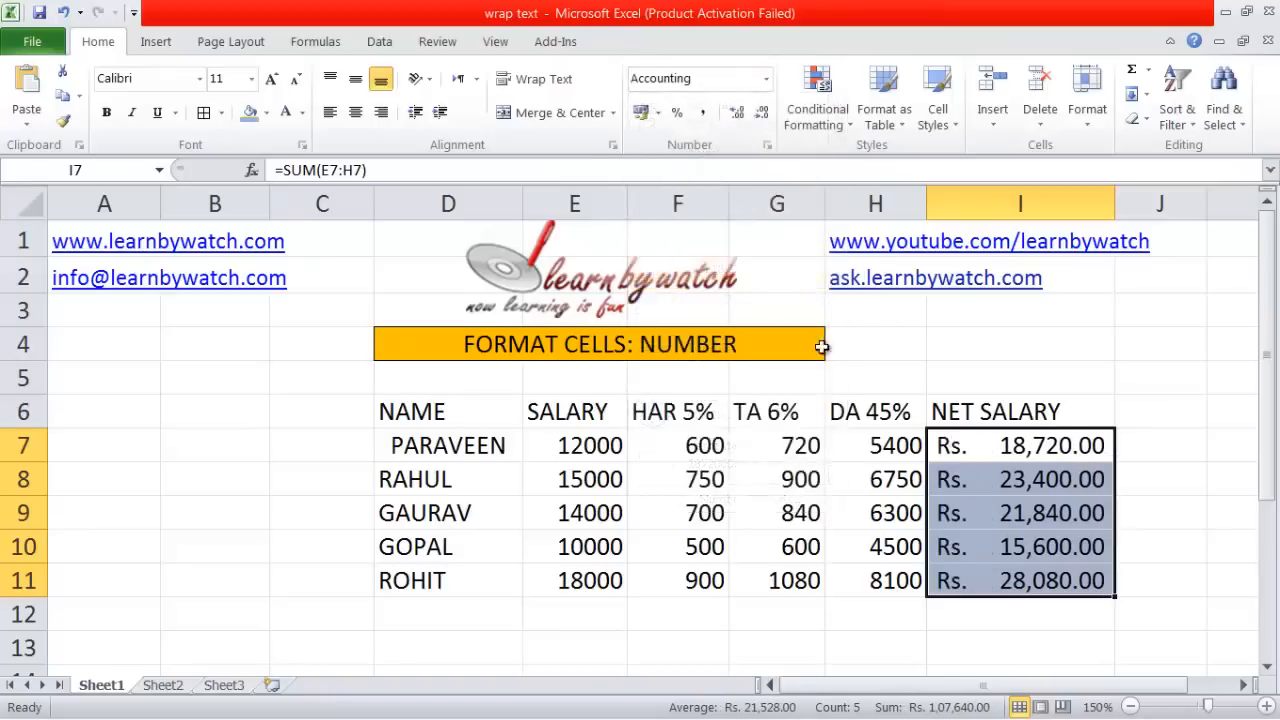
left_click(765, 82)
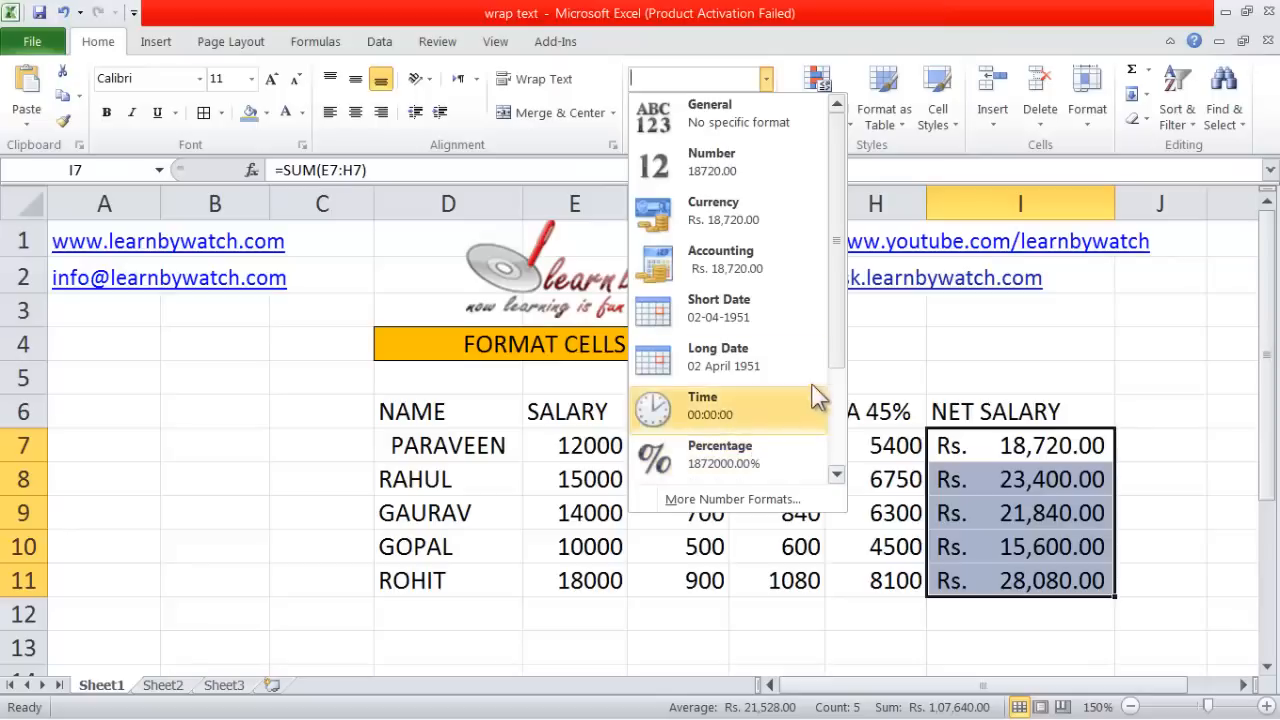
left_click_drag(837, 339, 923, 355)
left_click(1040, 338)
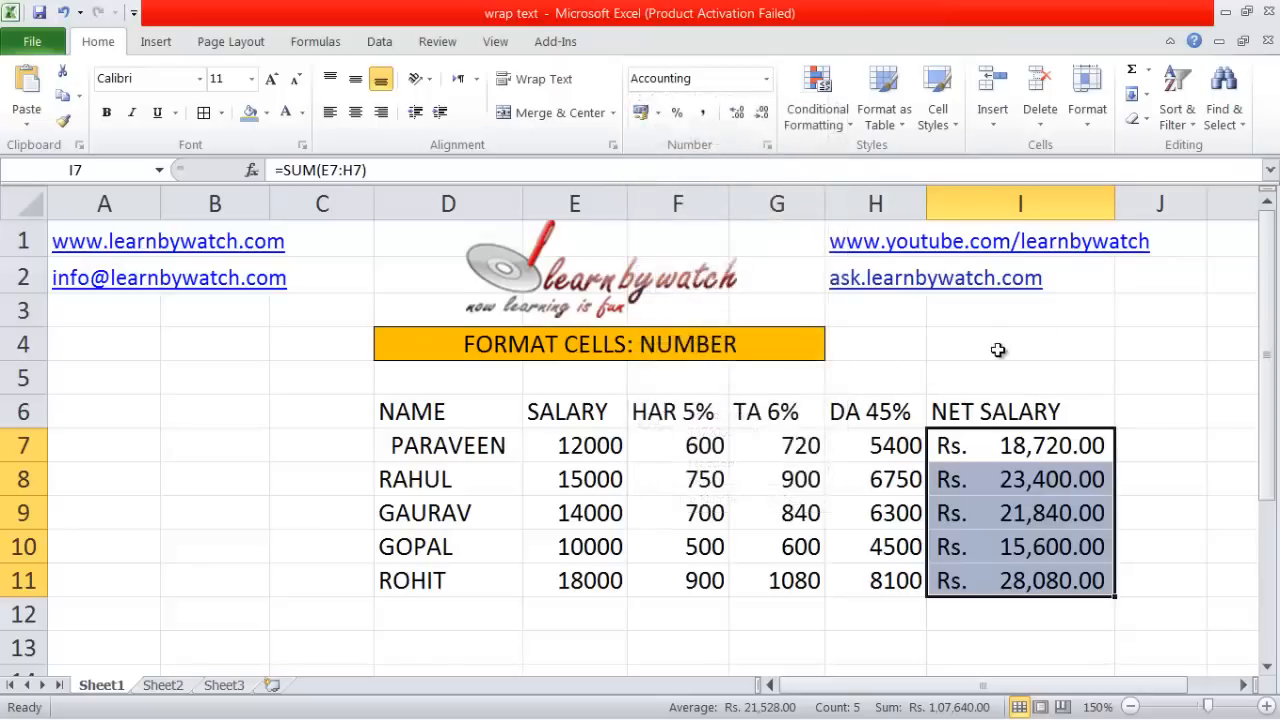
left_click(659, 111)
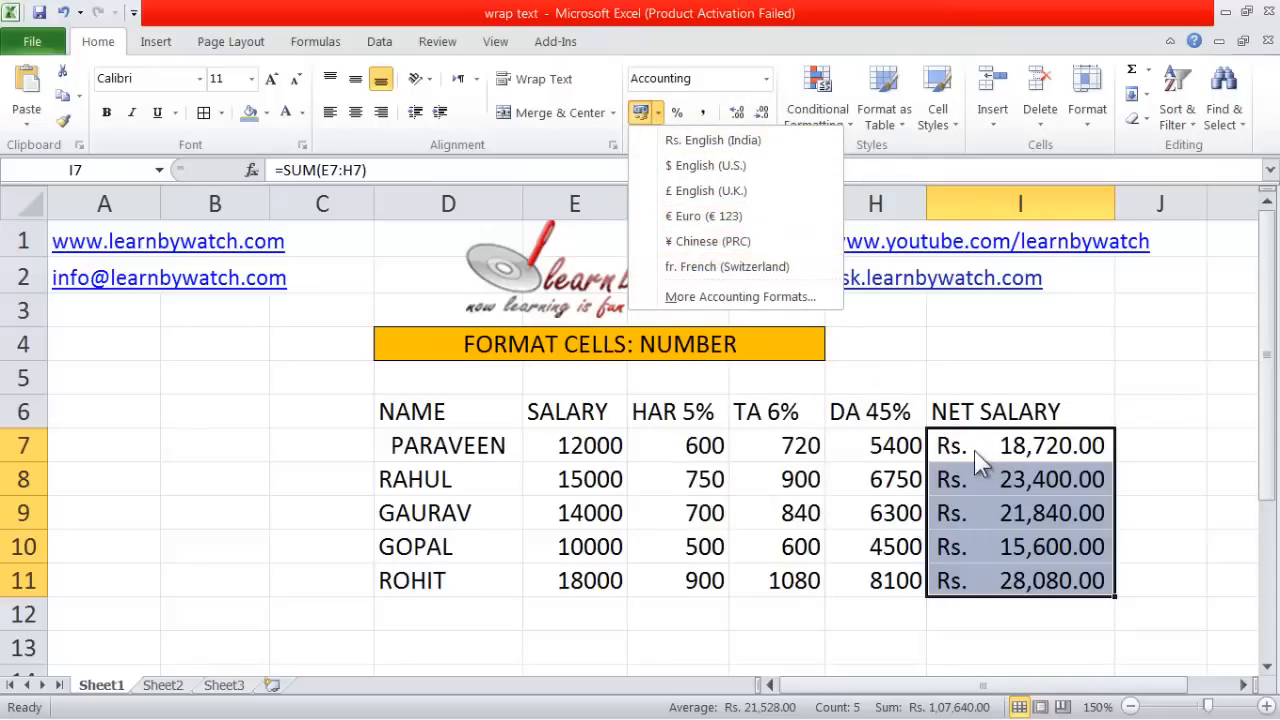
Try other accounting currency symbols such as euro, ending on Rs. English (India) for I7:I11.
left_click(706, 166)
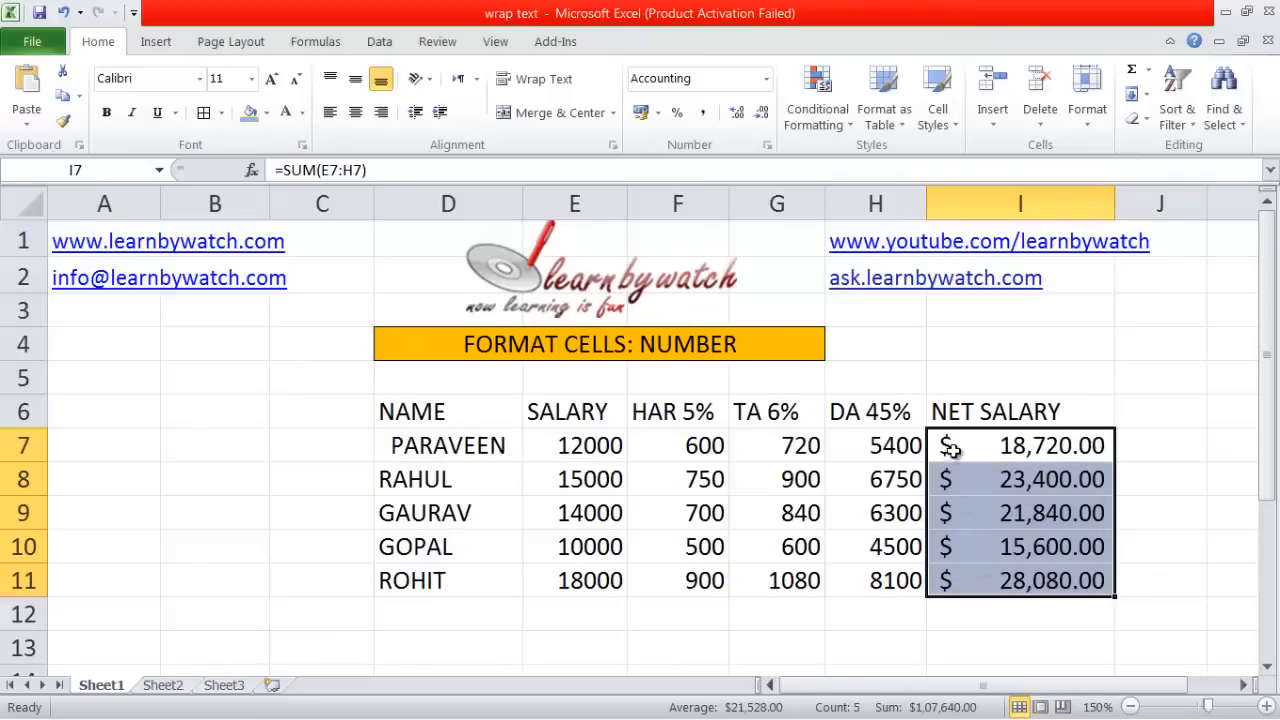
left_click(657, 112)
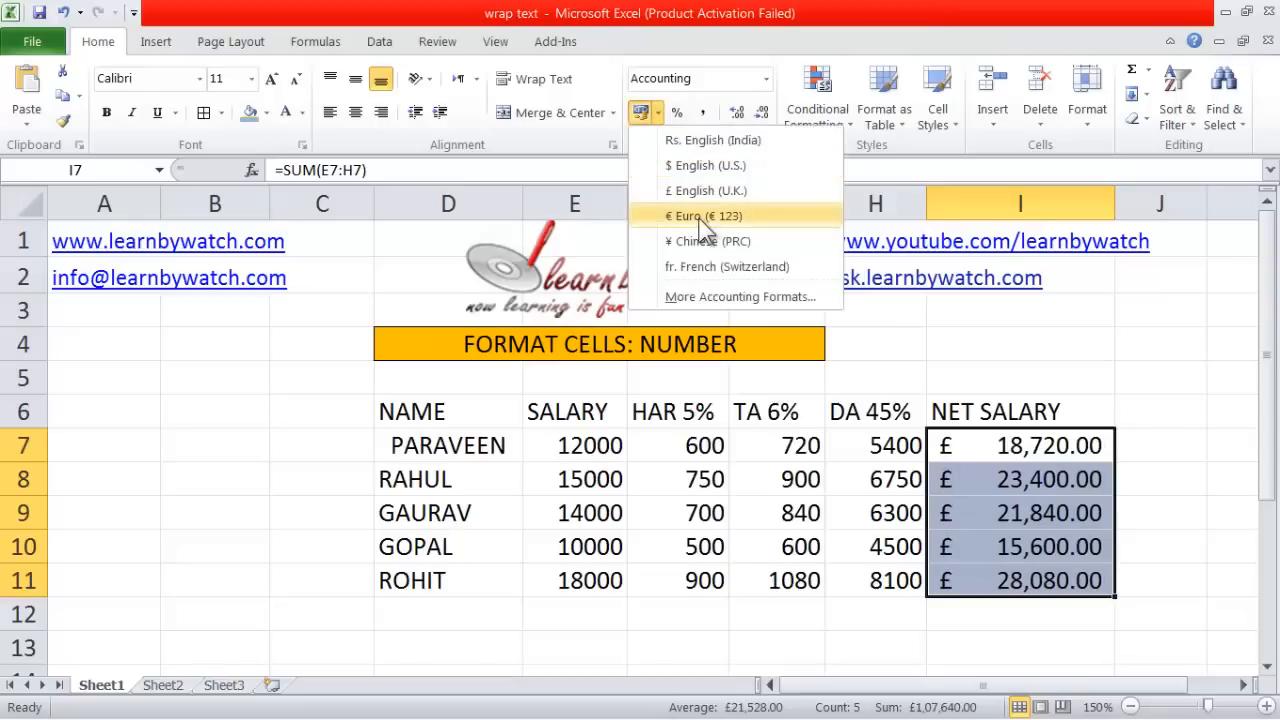
left_click(687, 142)
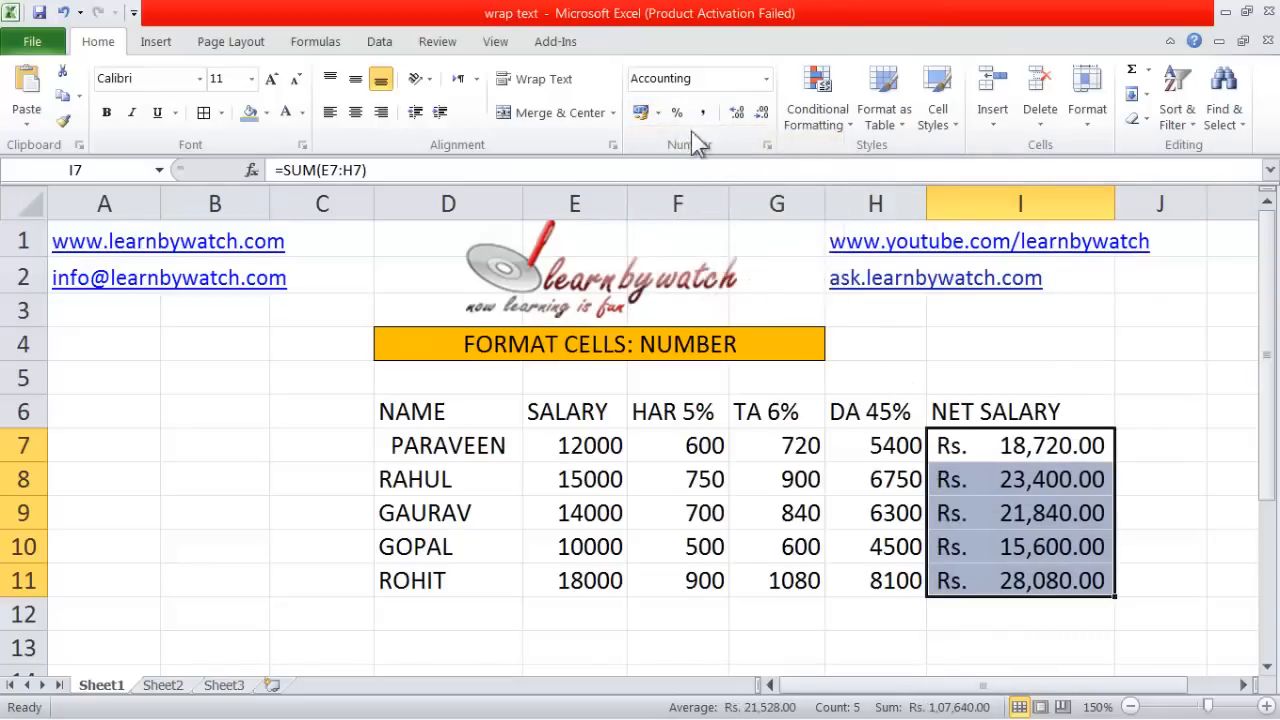
left_click(659, 113)
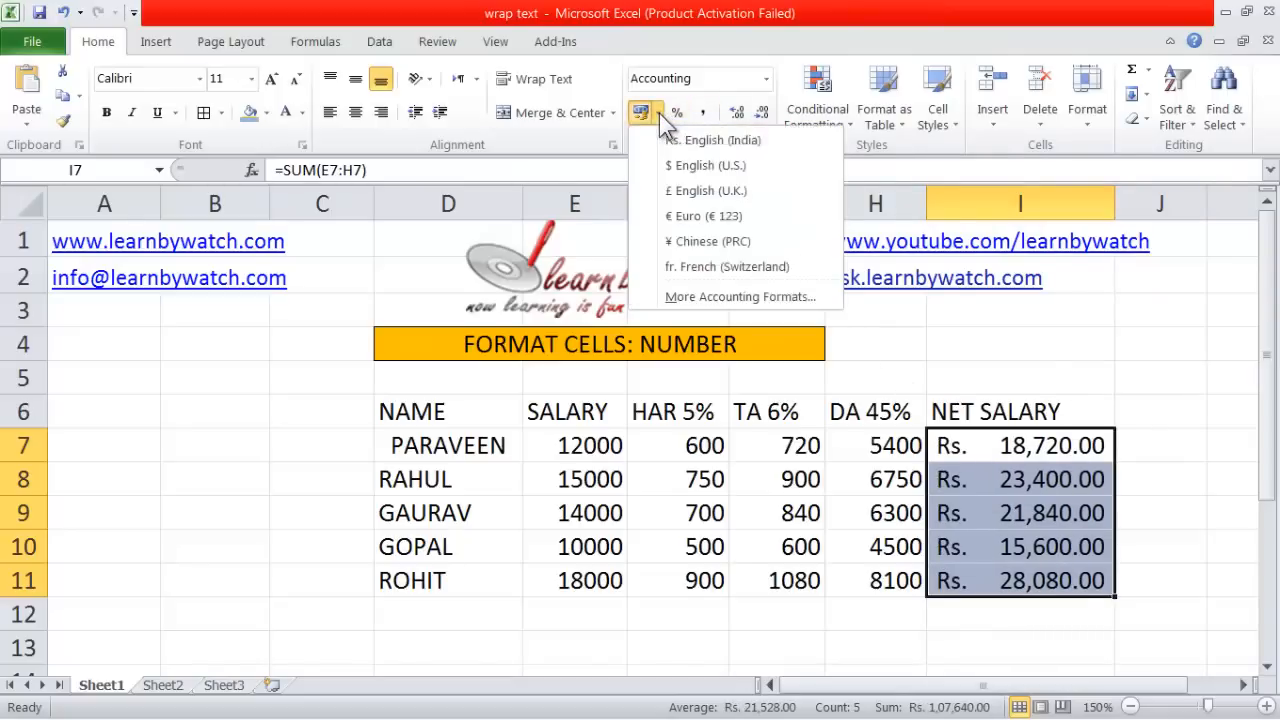
left_click(690, 216)
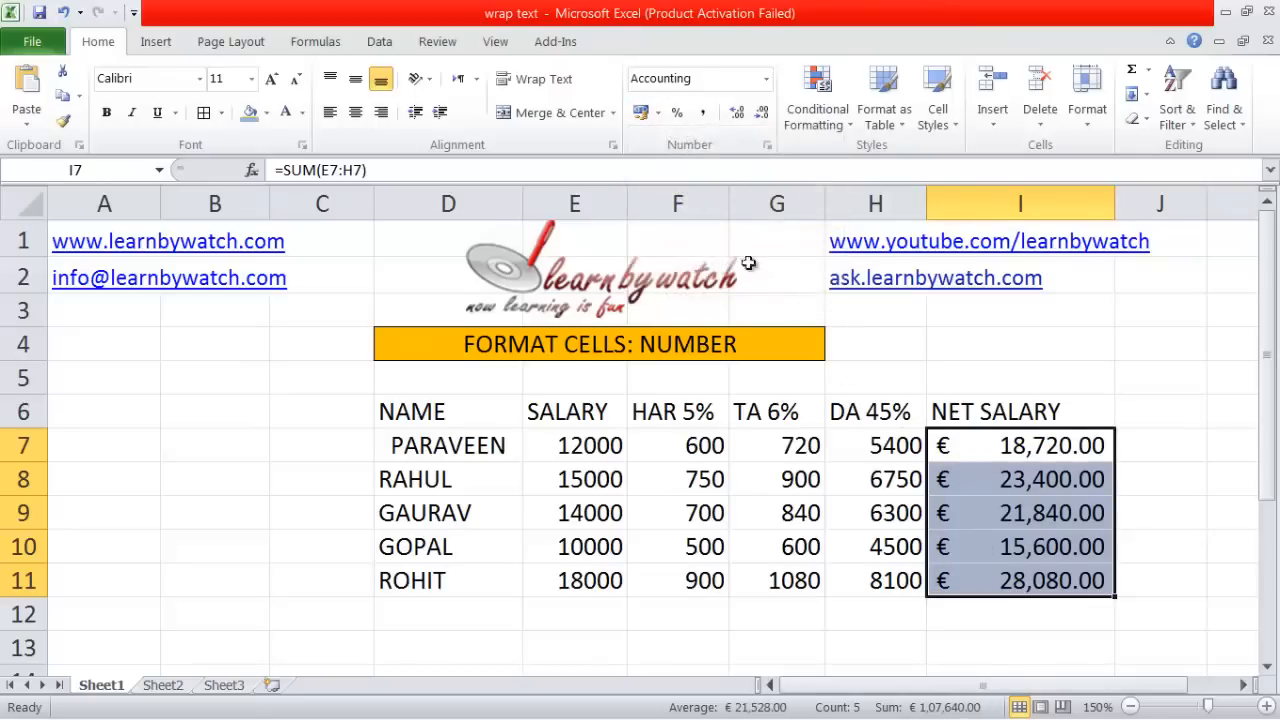
left_click(658, 113)
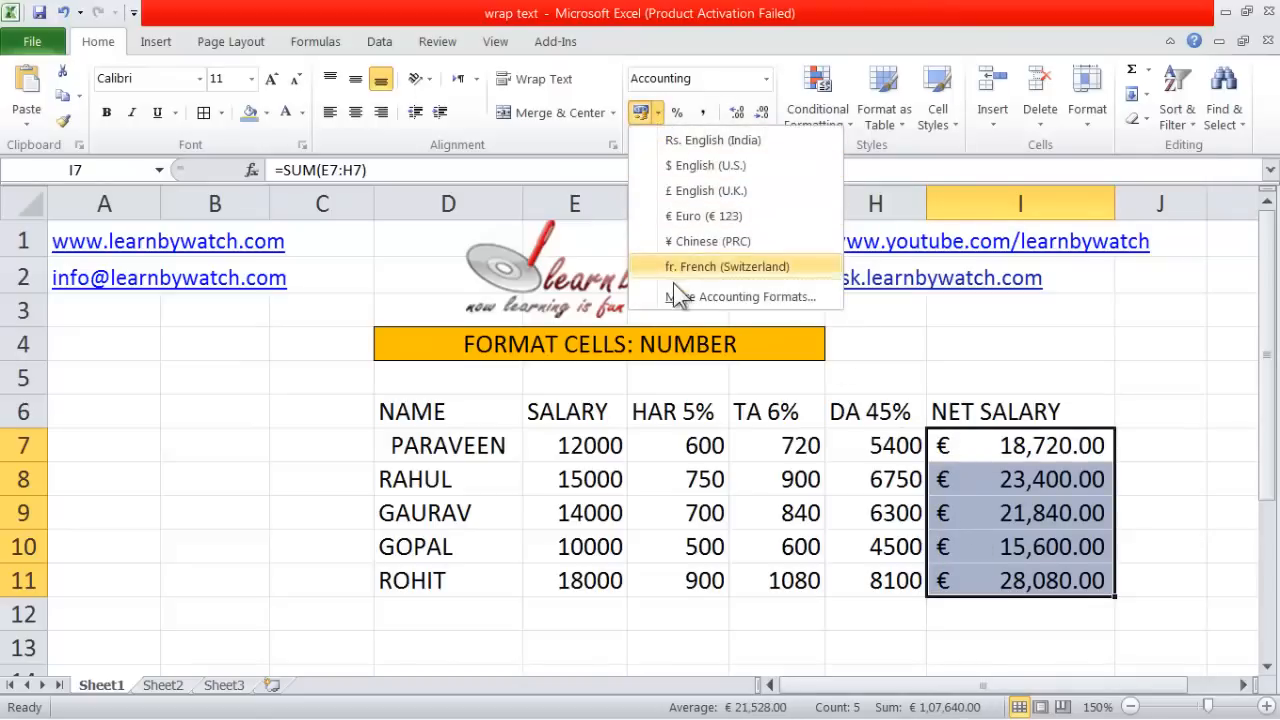
left_click(691, 140)
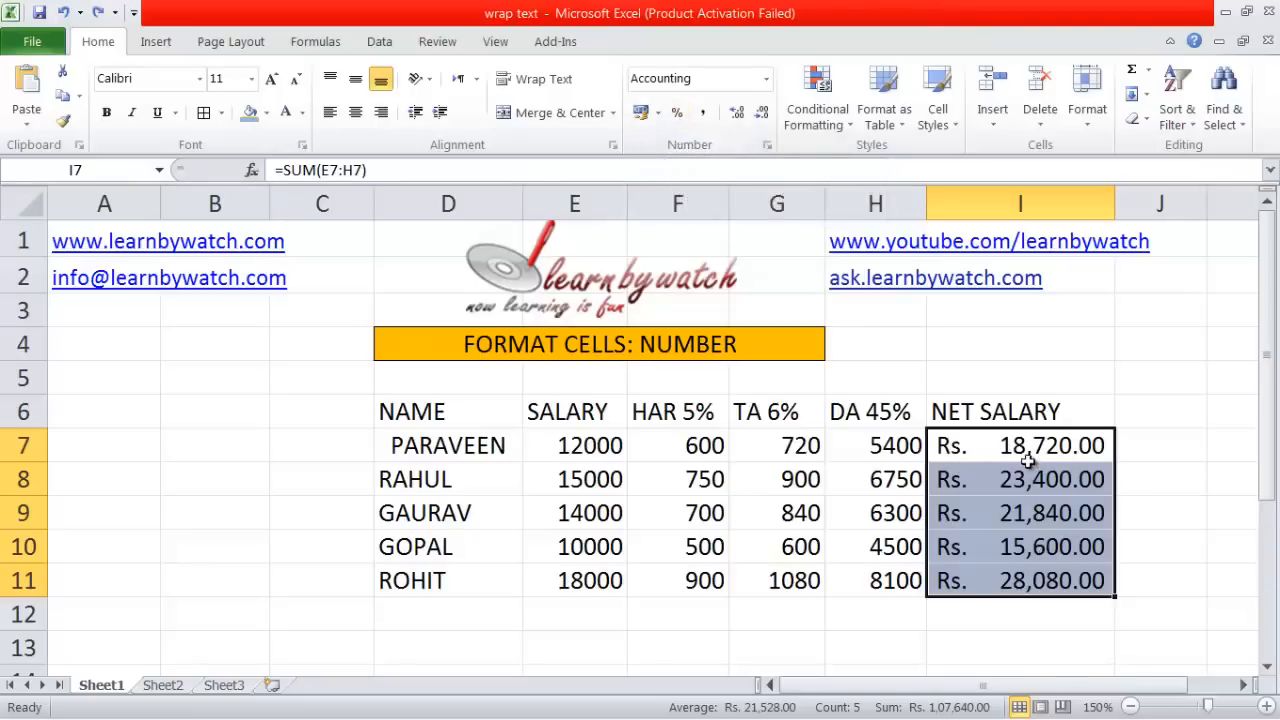
Try and undo Percent Style, restore Rs. accounting, then apply Comma Style (18,720.00).
left_click(677, 115)
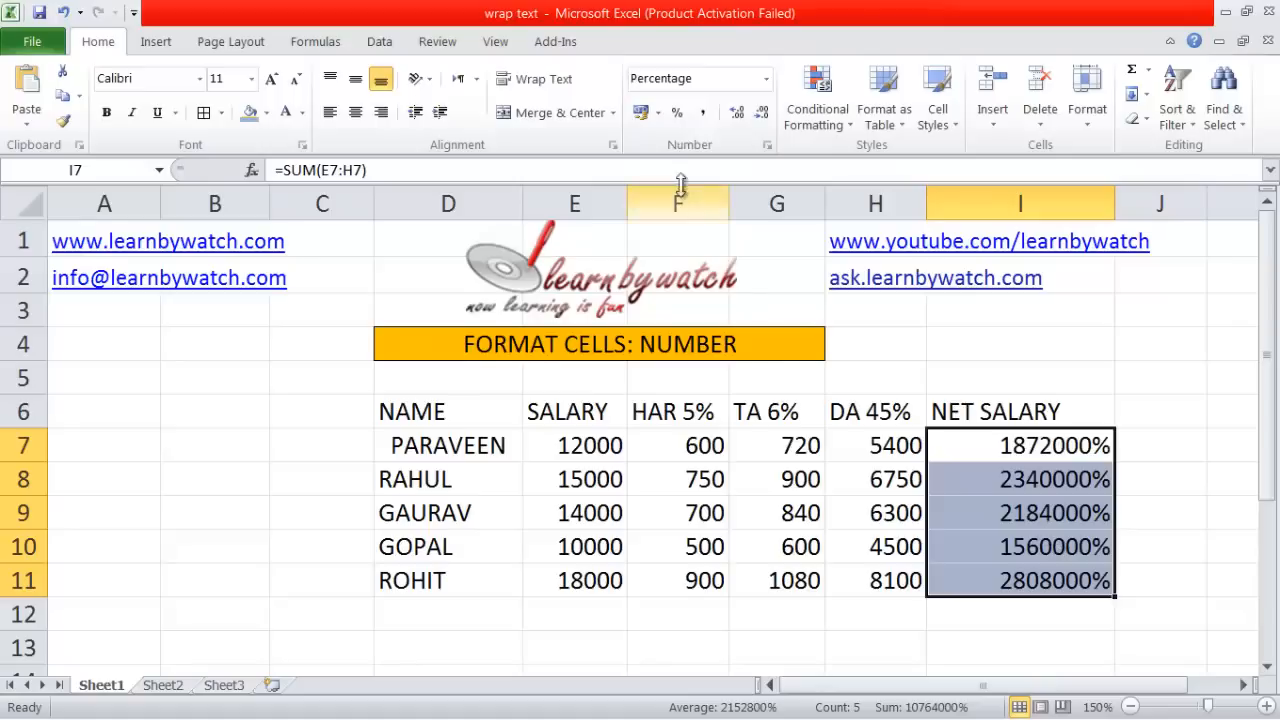
left_click(645, 113)
key("ctrl+z")
left_click(659, 112)
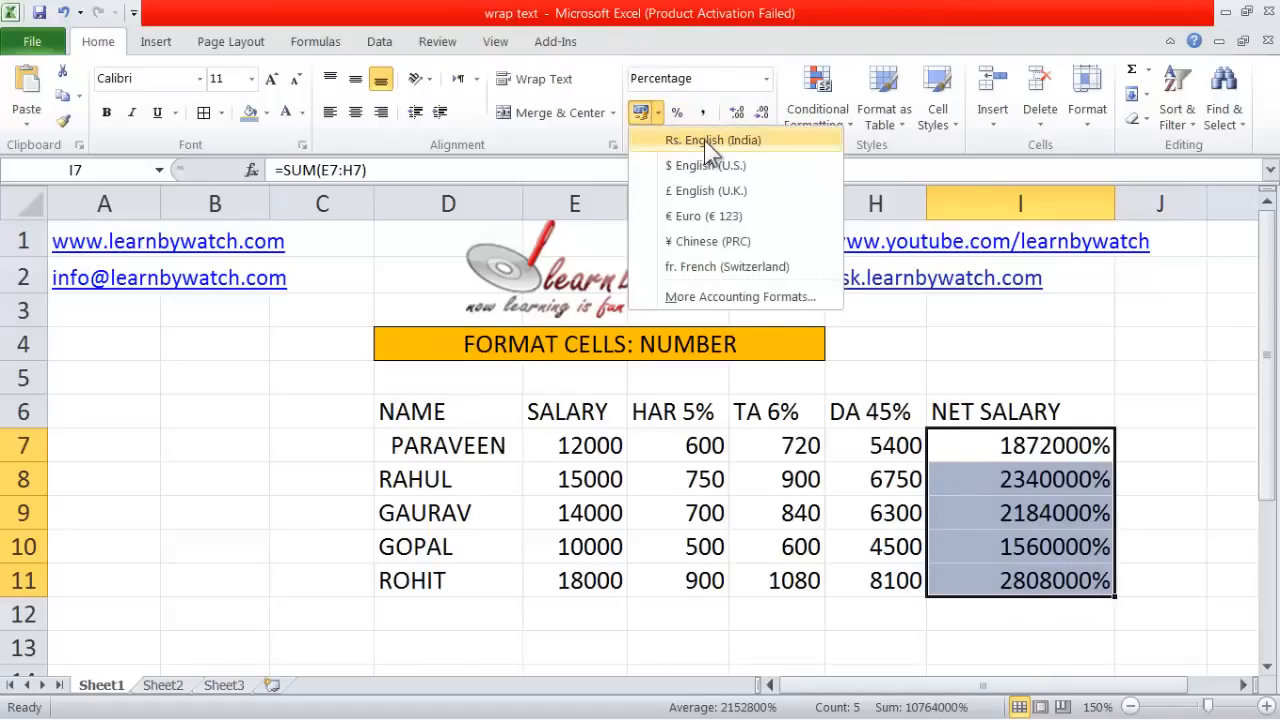
left_click(704, 140)
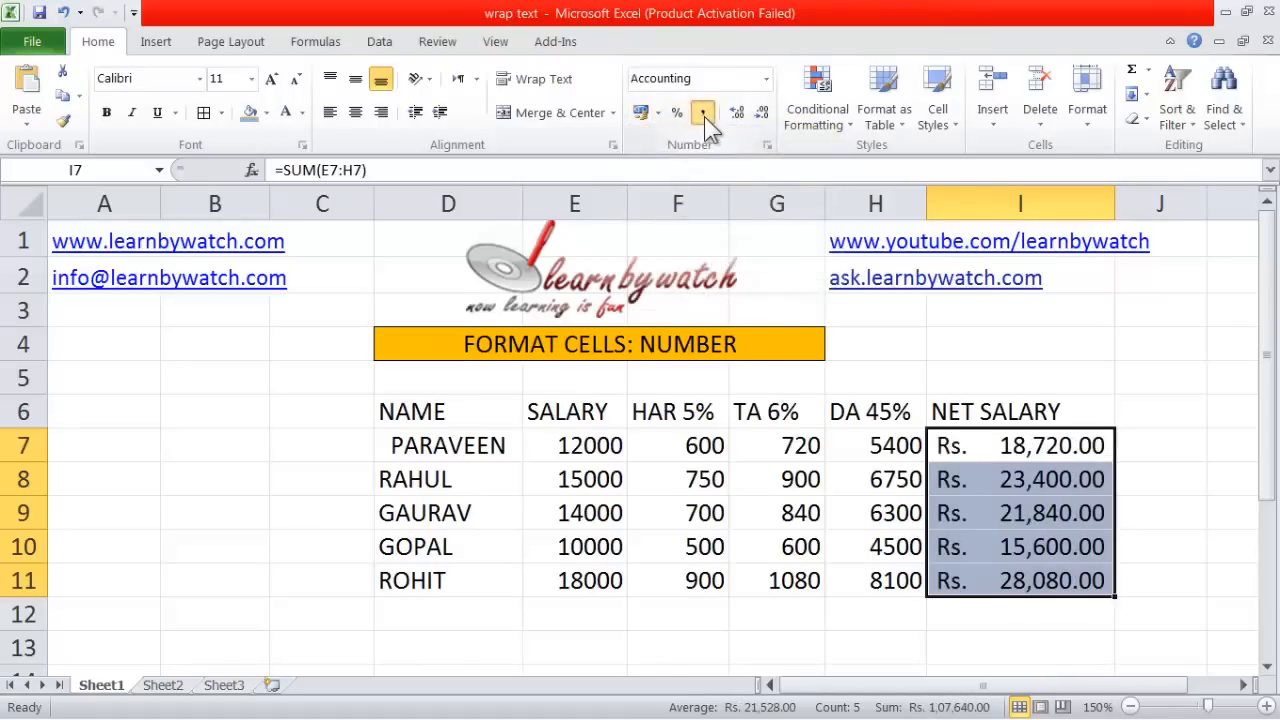
left_click(704, 116)
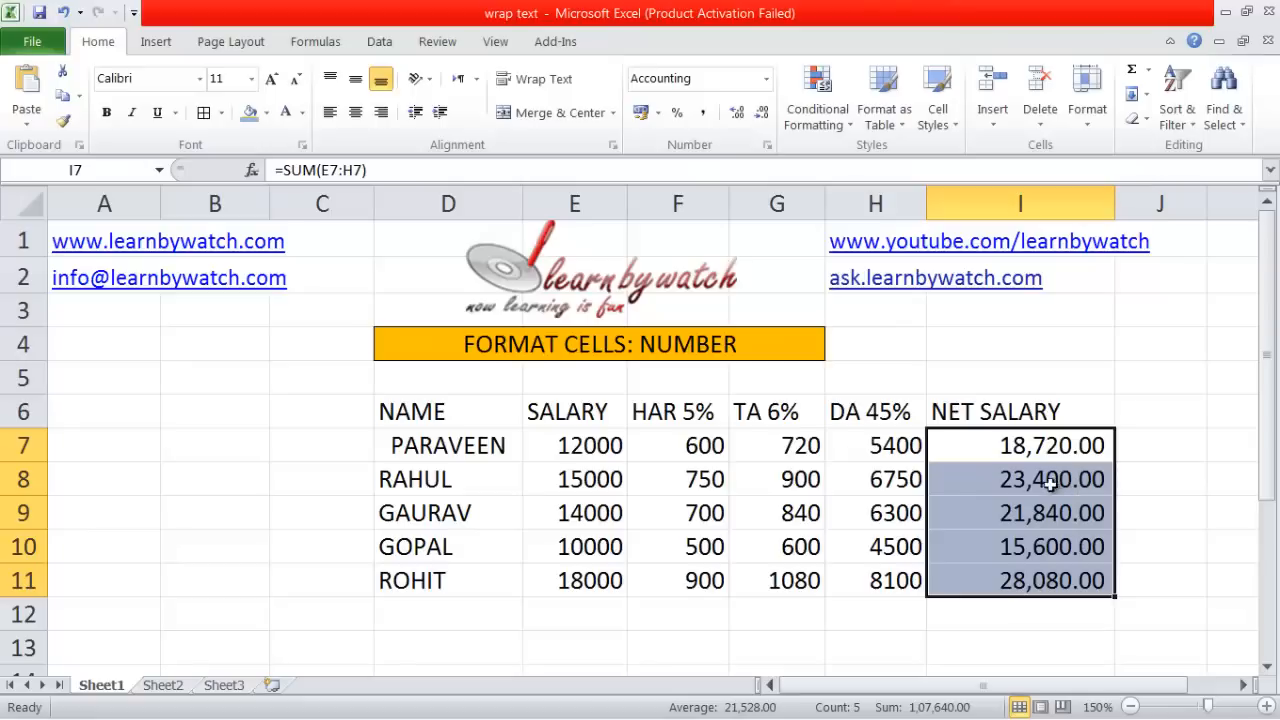
In Format Cells, browse the number categories, then apply Percentage with 2 decimals (1872000.00%).
left_click(771, 145)
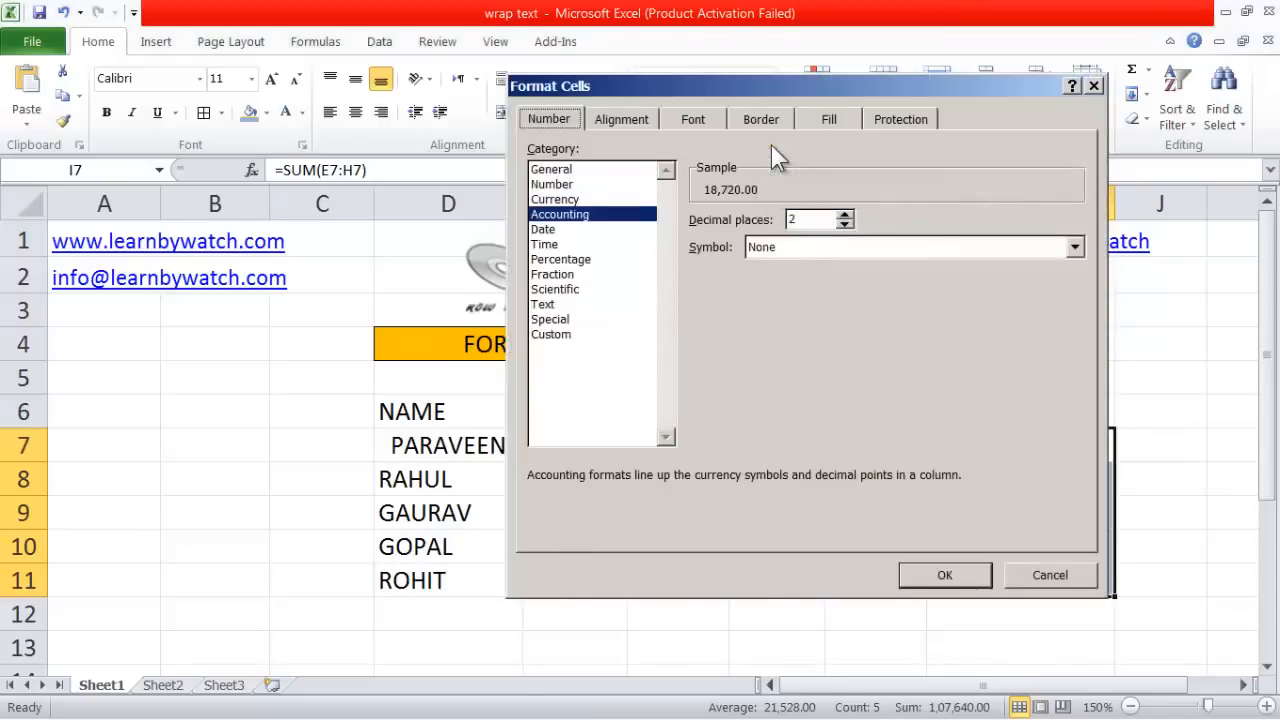
left_click_drag(719, 78, 743, 63)
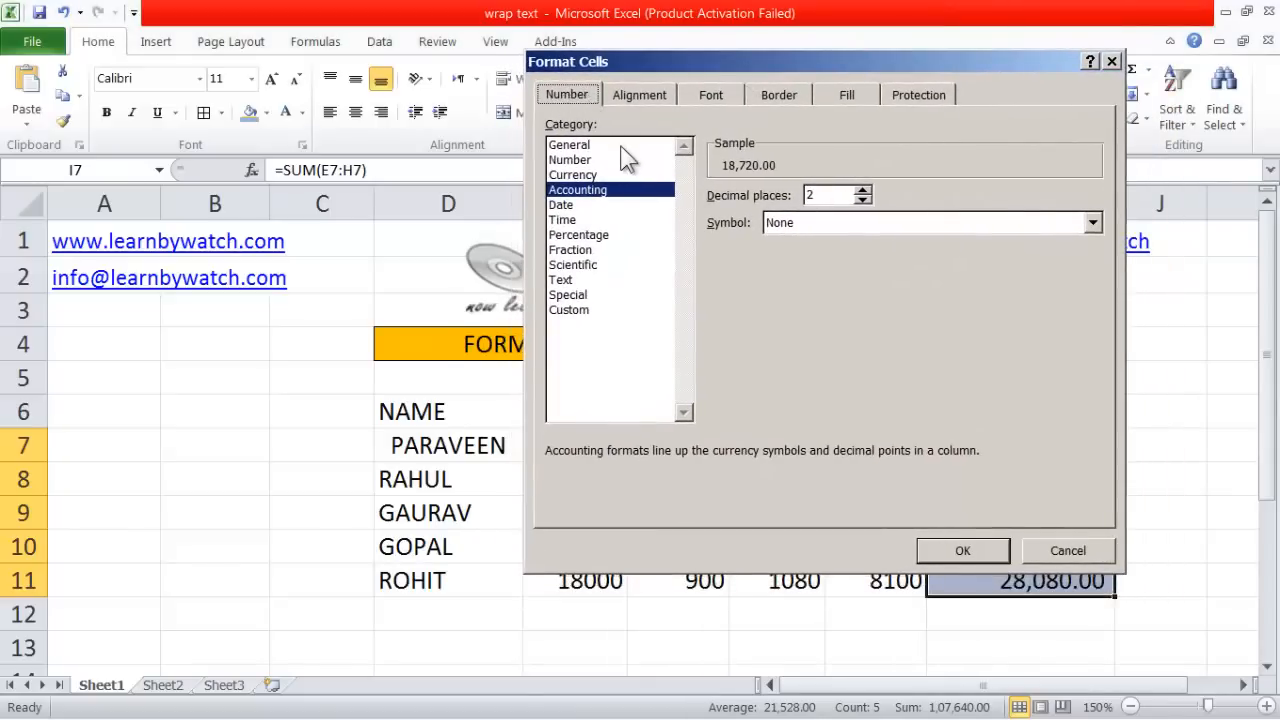
left_click(572, 146)
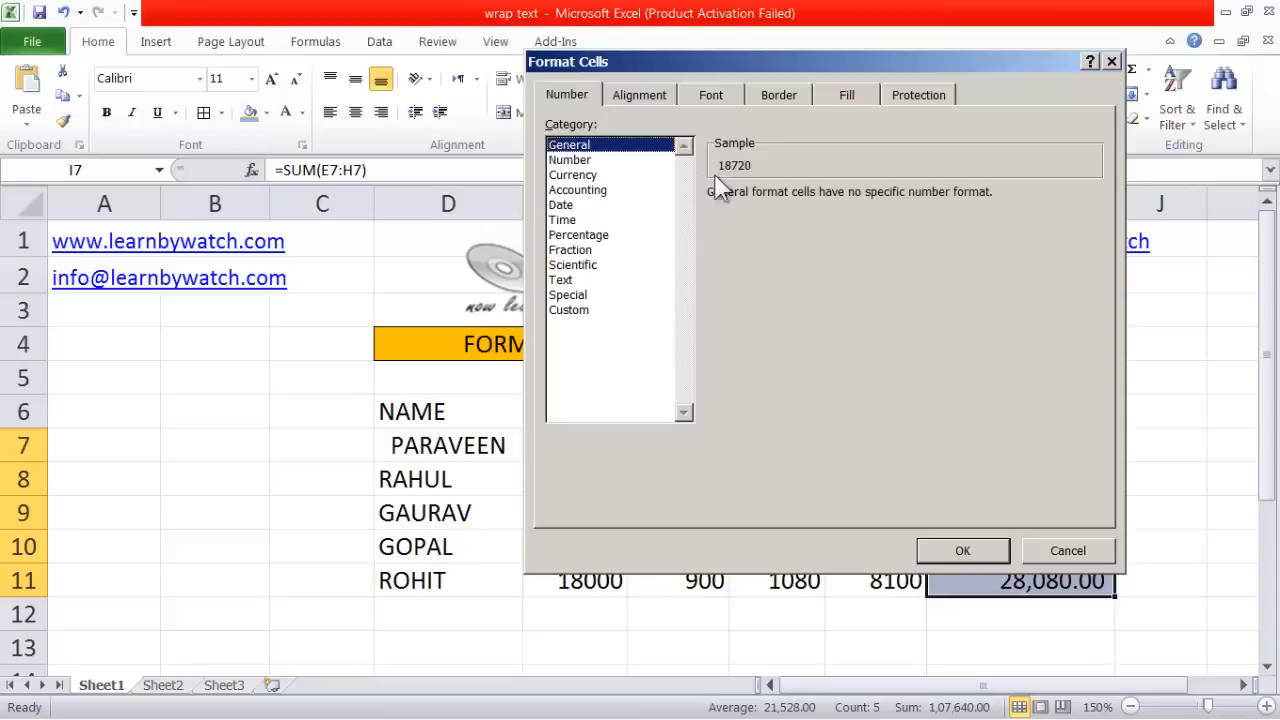
left_click(571, 161)
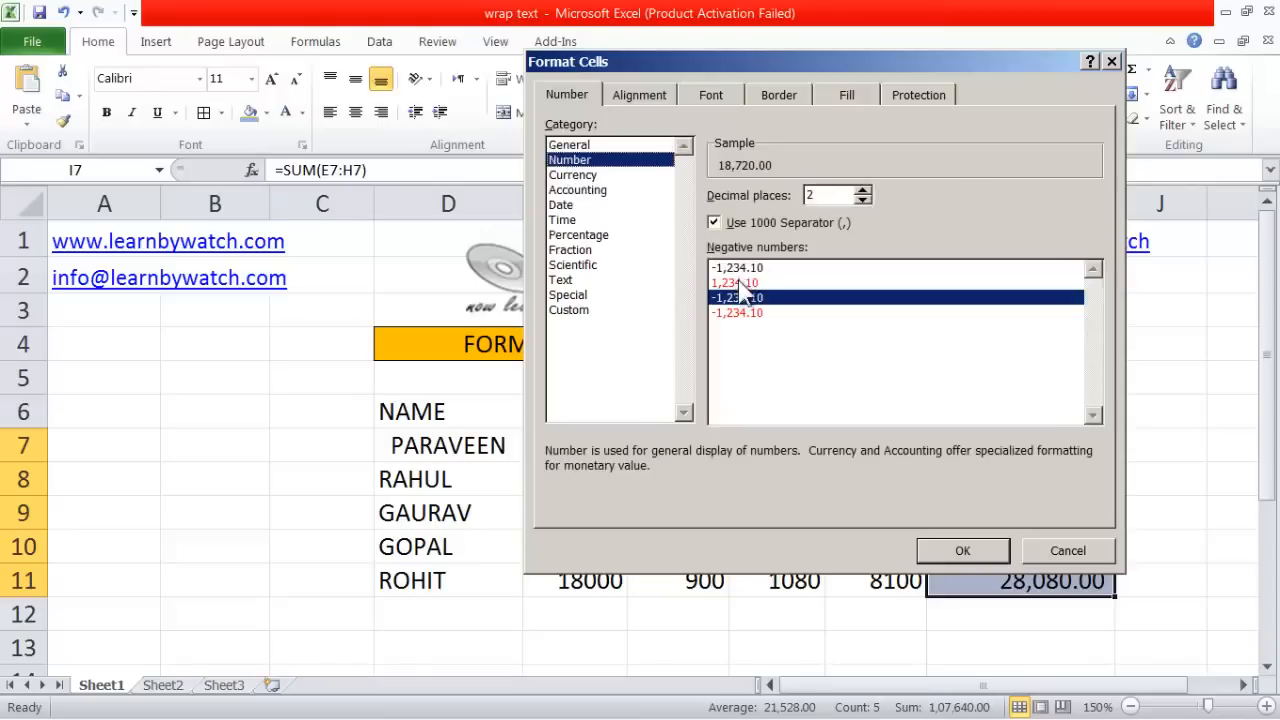
left_click(581, 175)
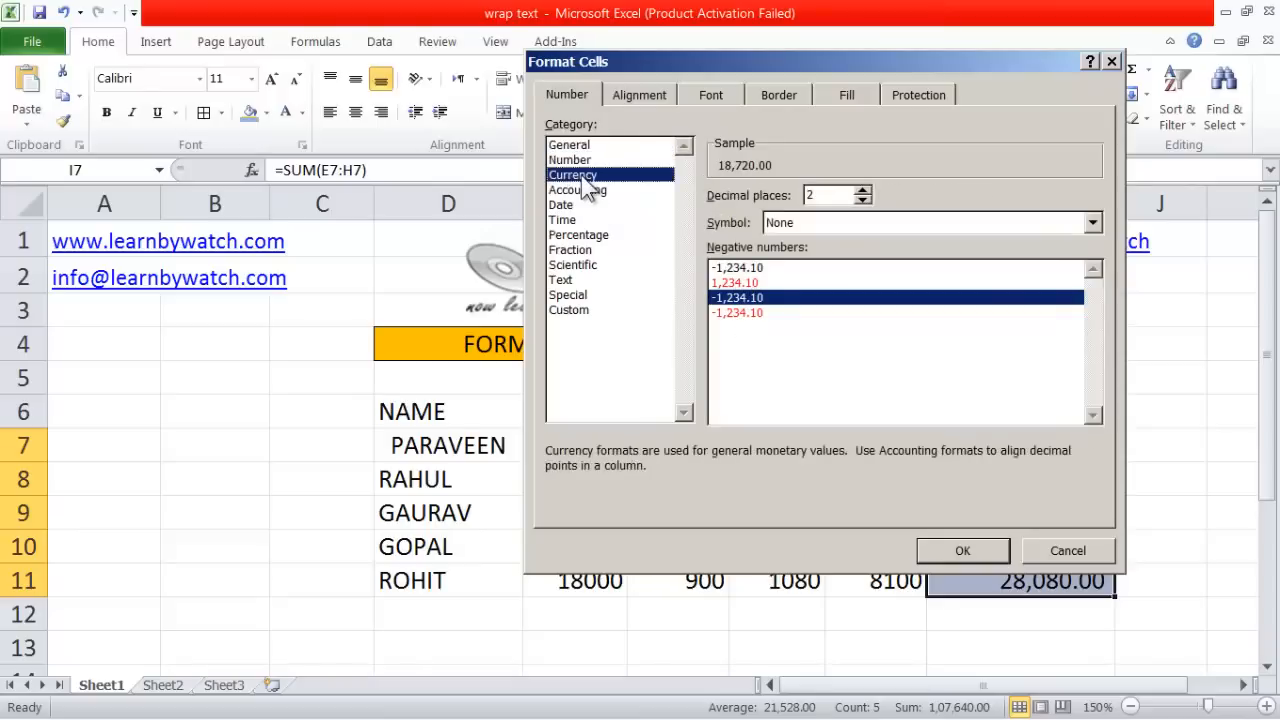
left_click(576, 190)
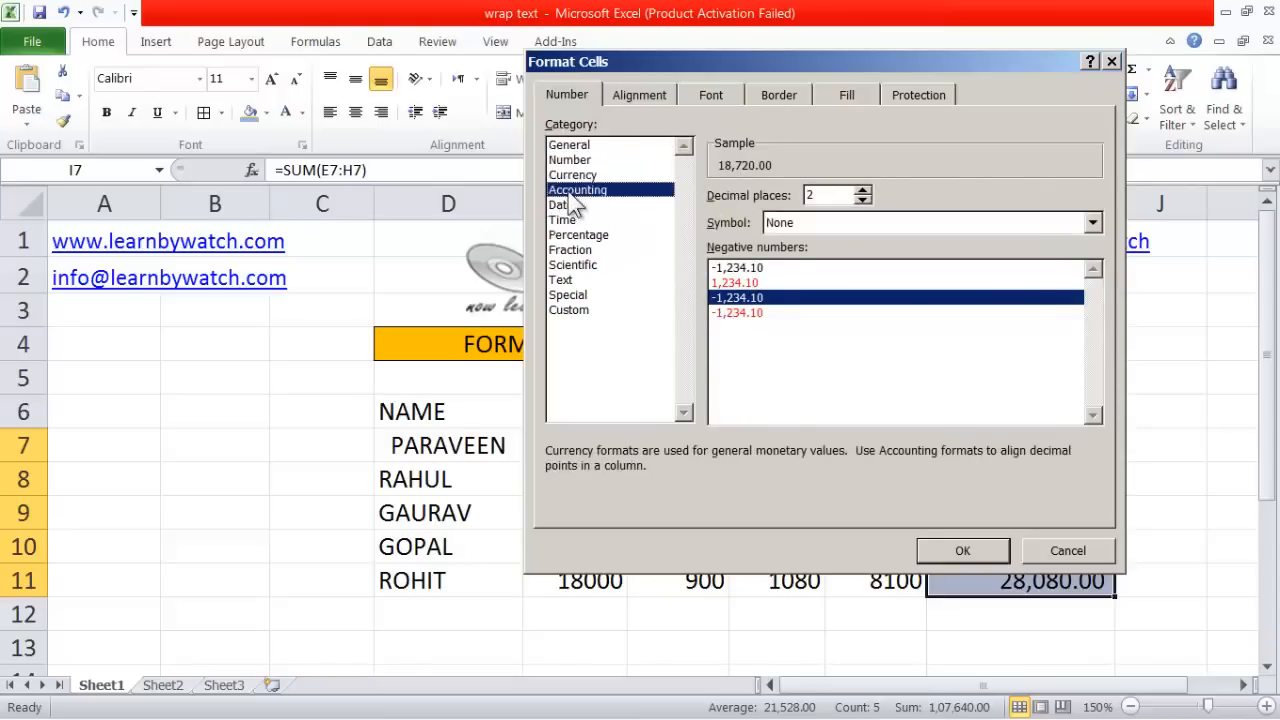
left_click(561, 205)
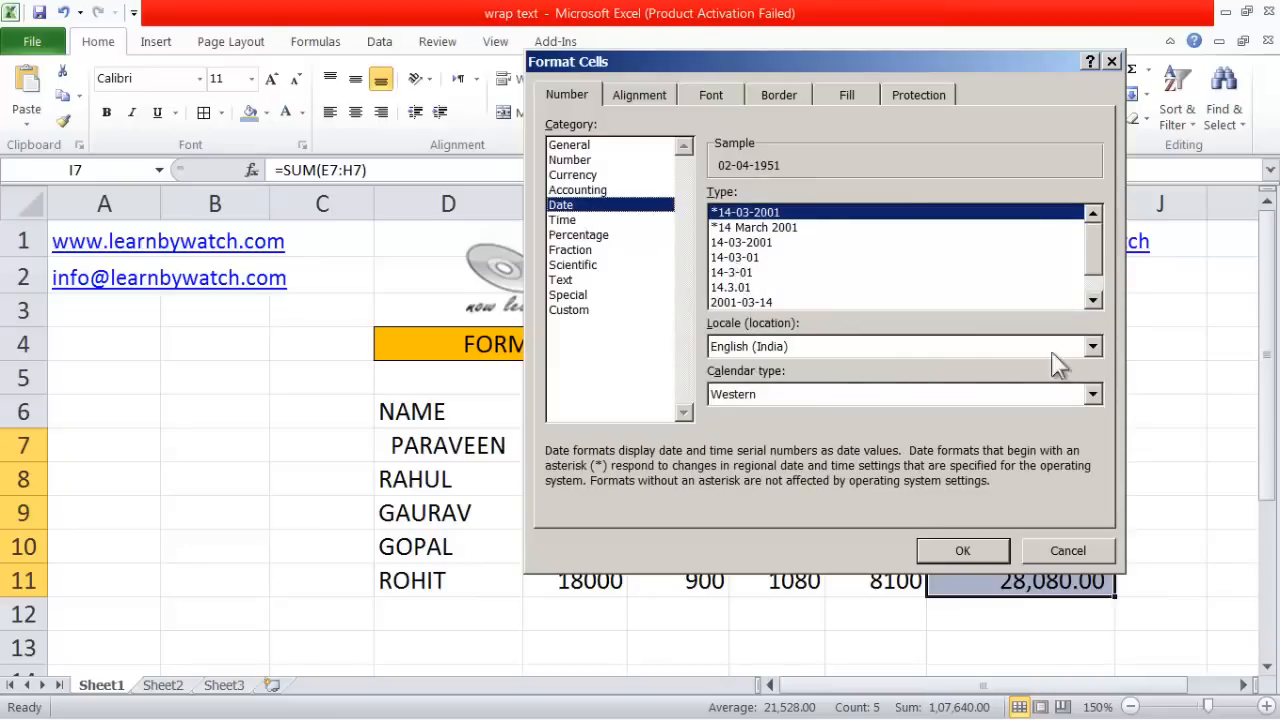
left_click(1092, 346)
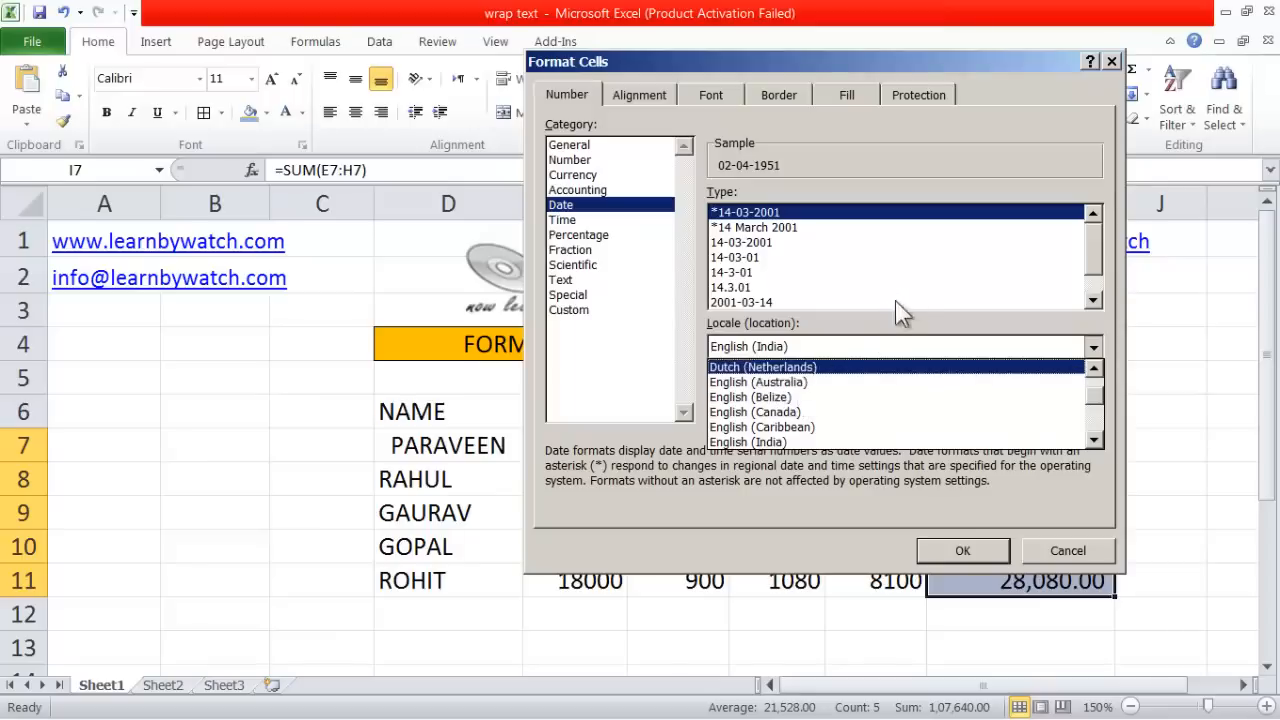
left_click(851, 275)
left_click(563, 220)
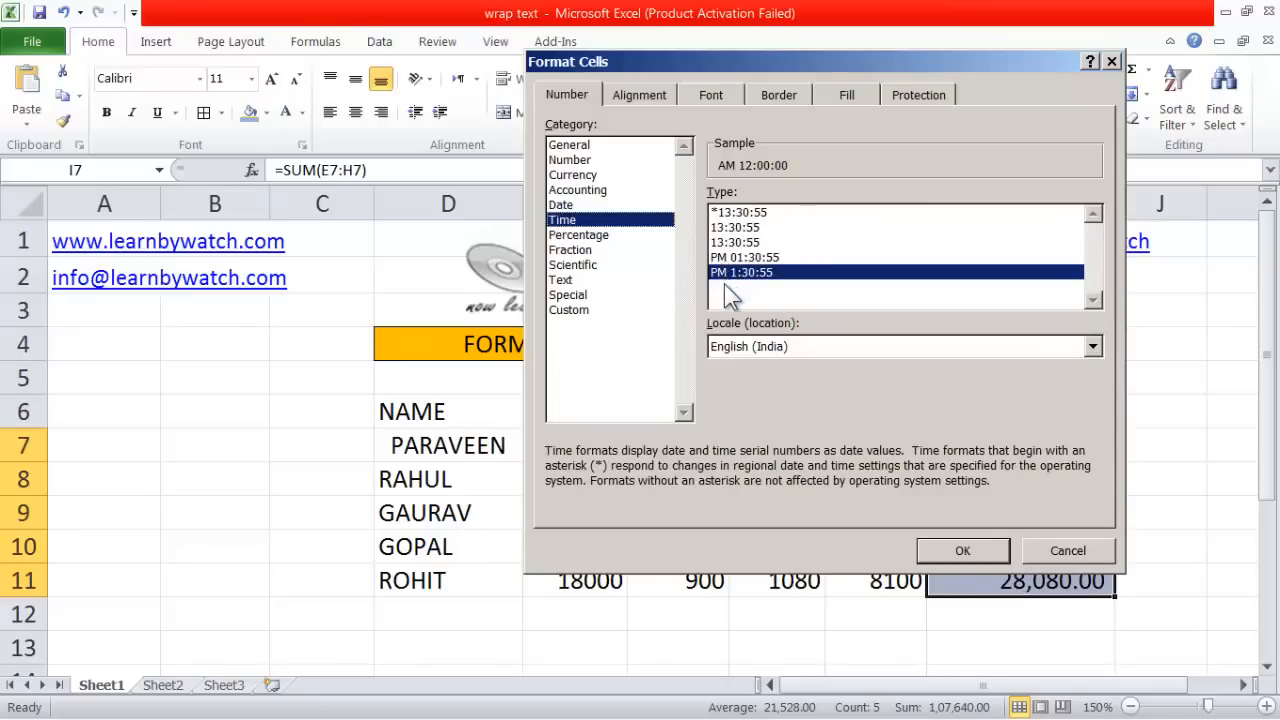
left_click(583, 237)
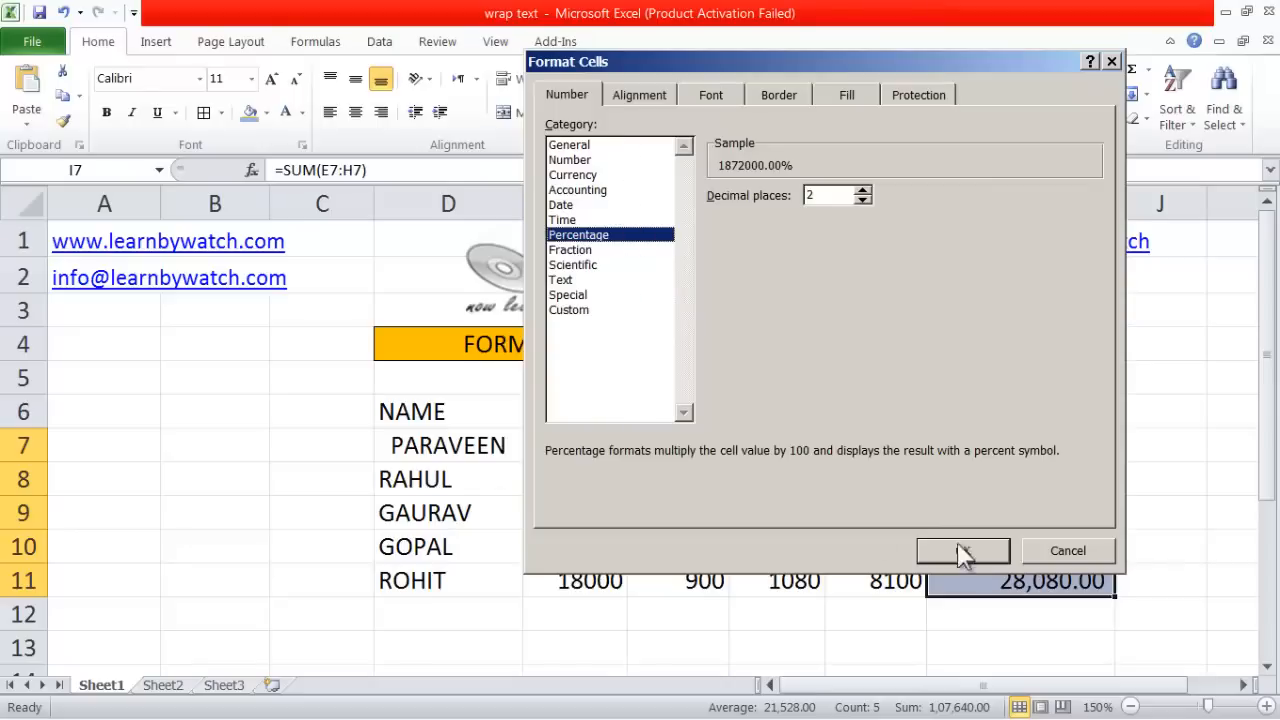
left_click(989, 550)
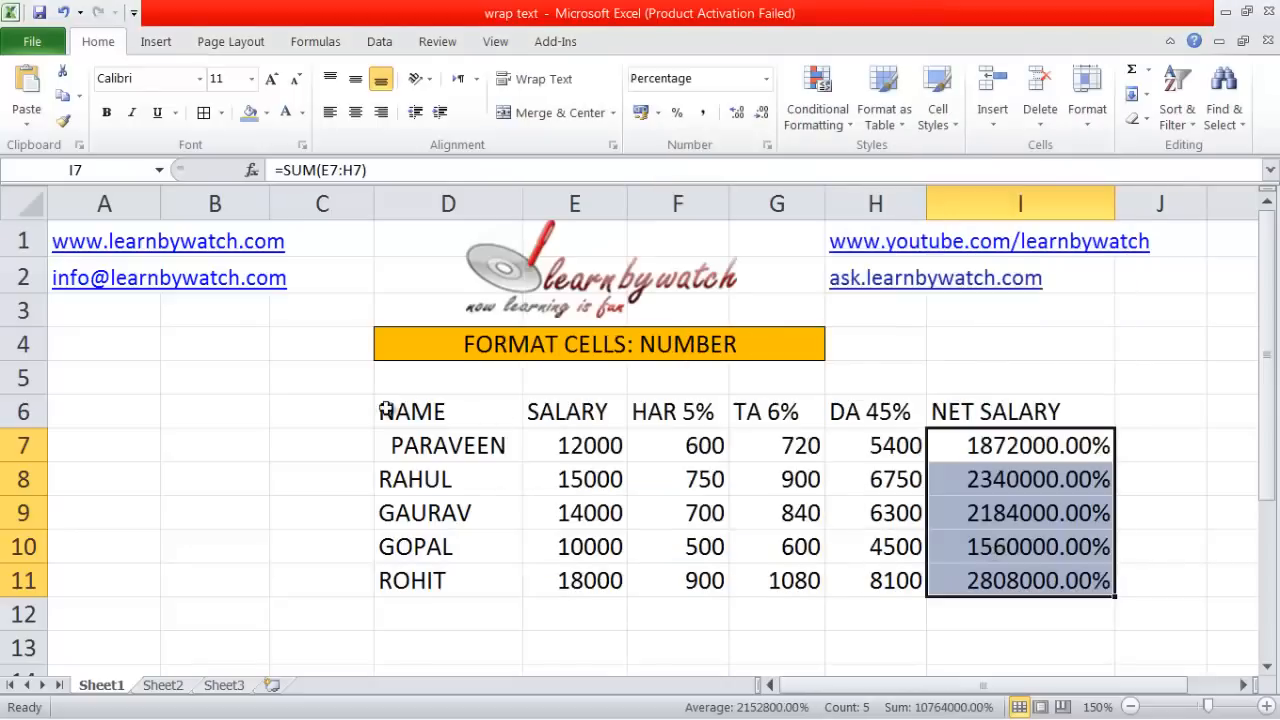